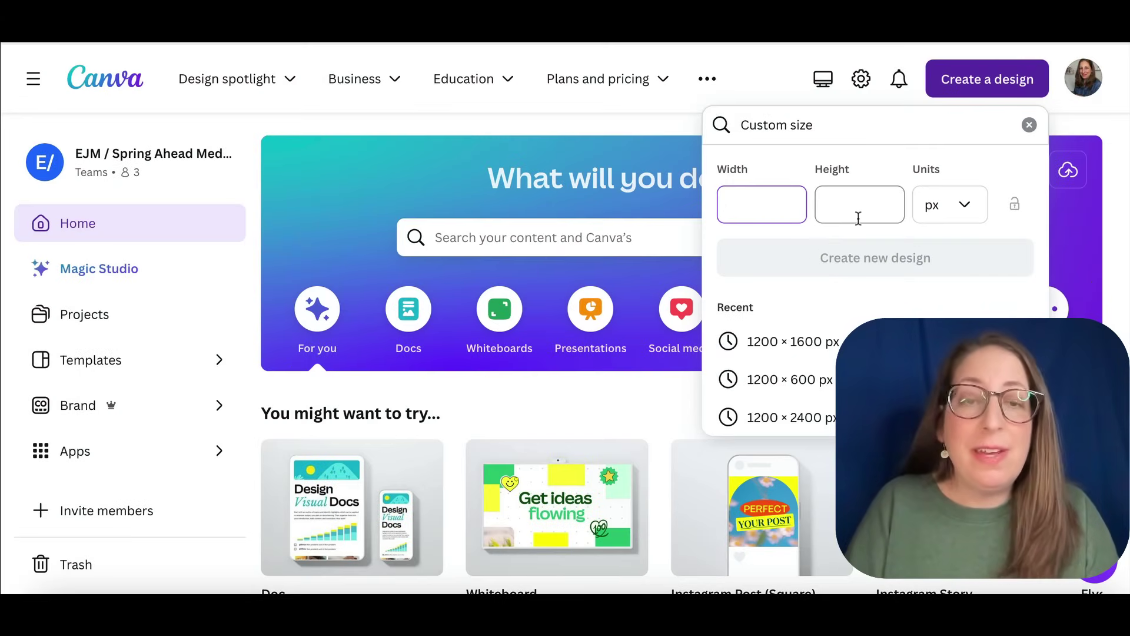
Step: Create a new custom-size design of 1200 × 1600 px
type("120")
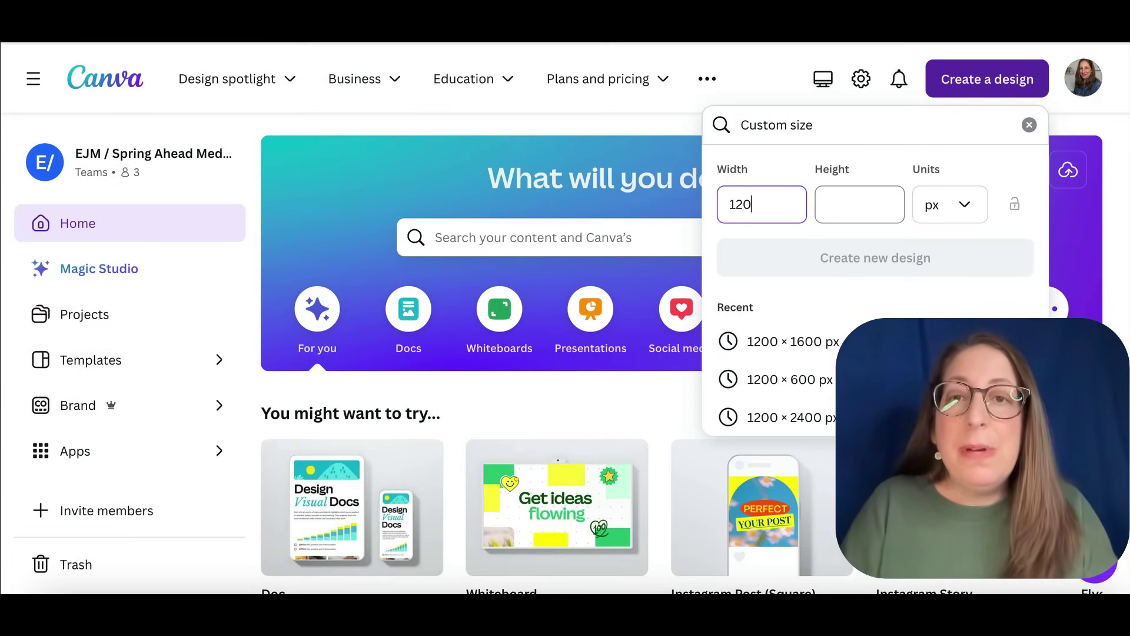
type("0")
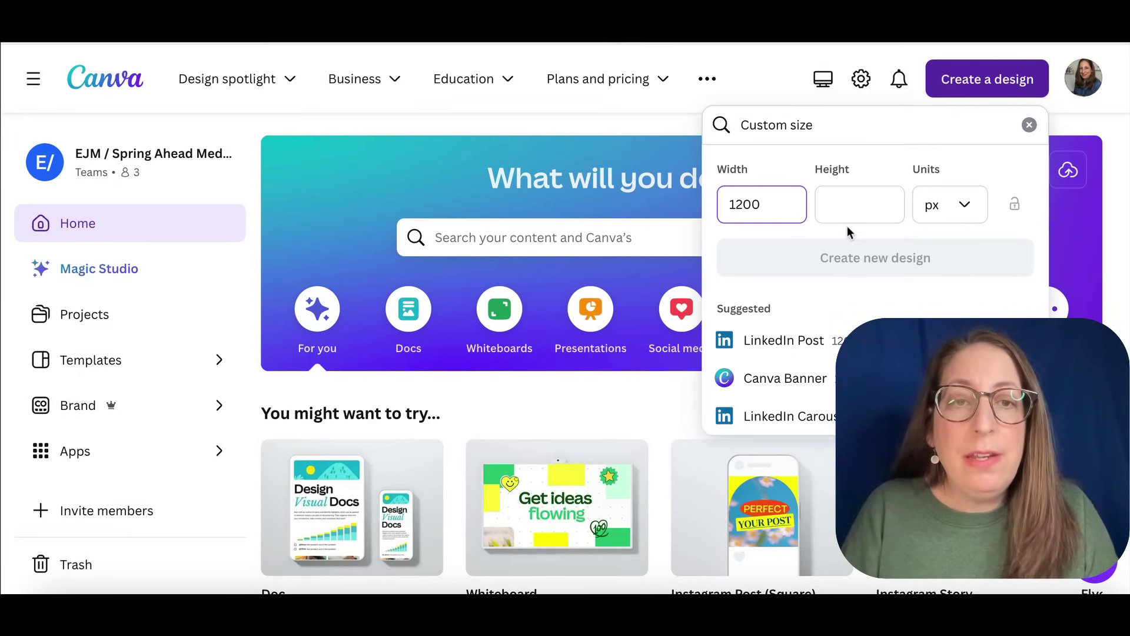
left_click(844, 204)
type("1")
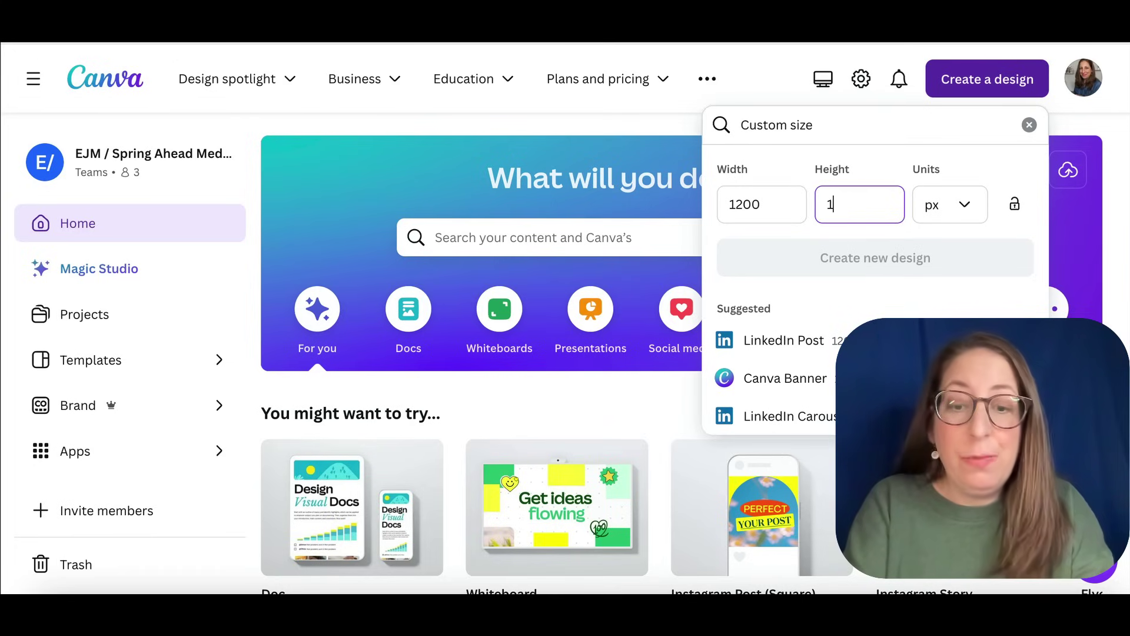
type("600")
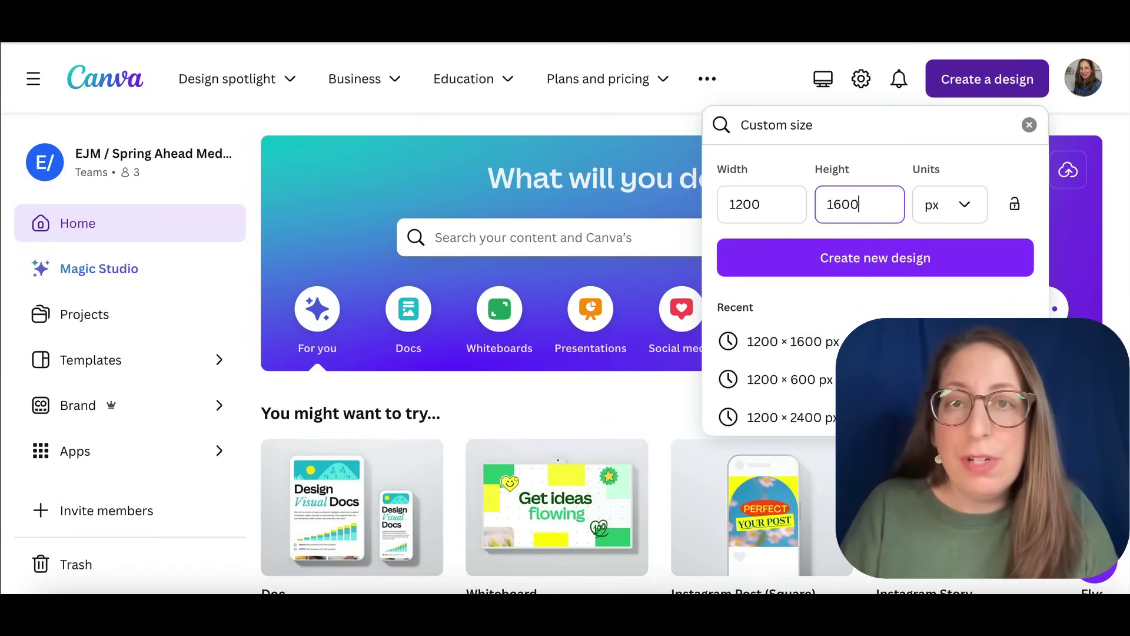
left_click(839, 266)
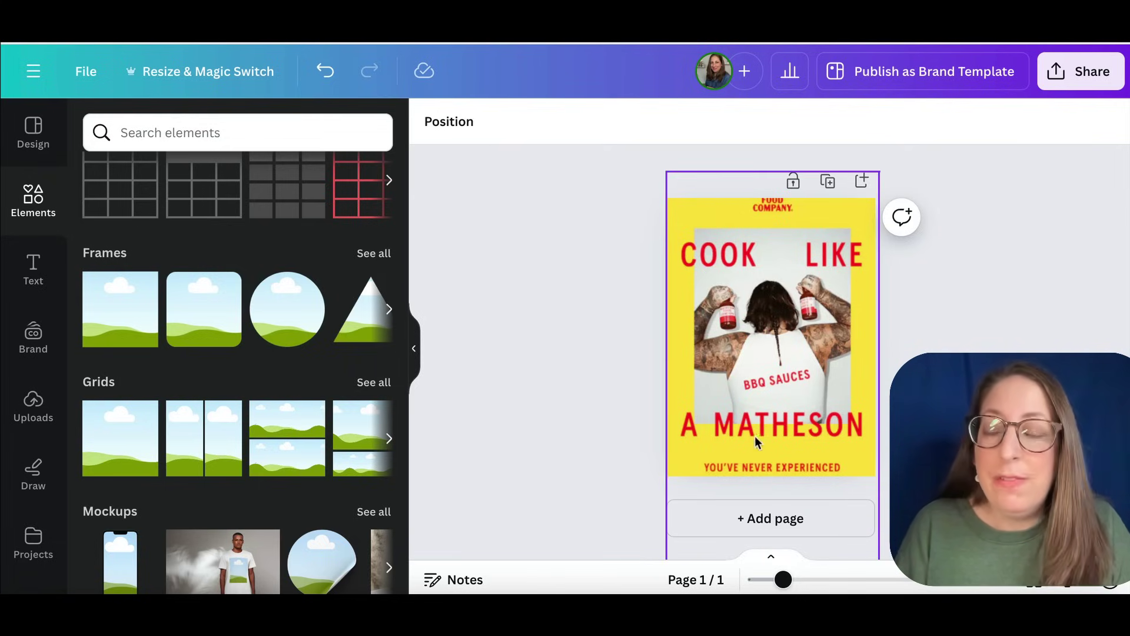
Step: Add a rectangle image frame and stretch it taller and wider on the poster
left_click(130, 325)
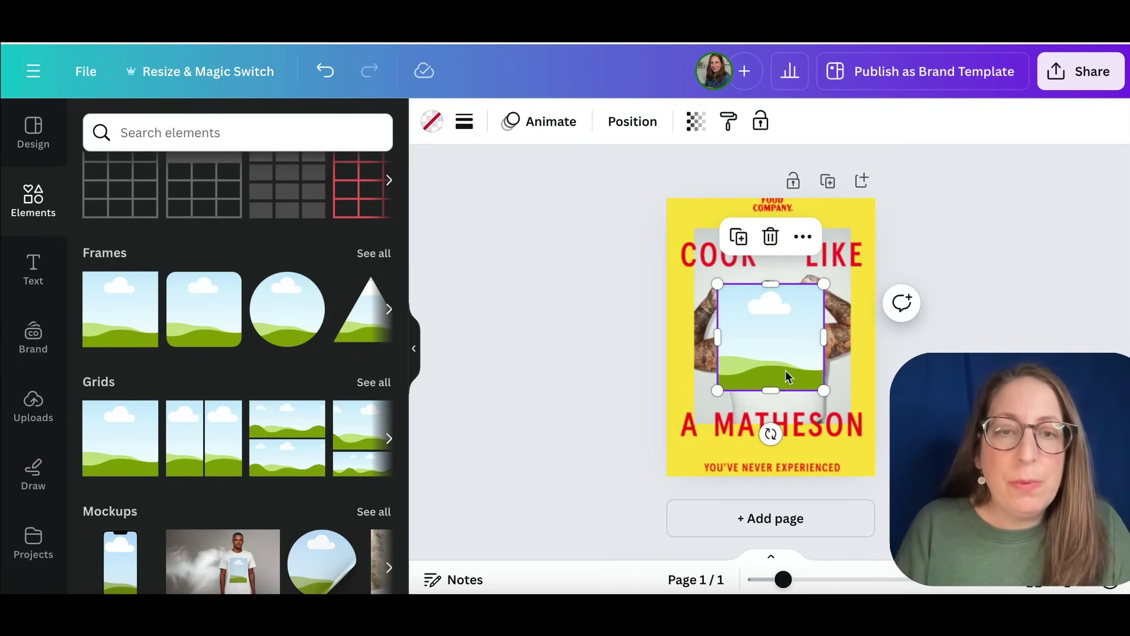
left_click_drag(783, 366, 753, 424)
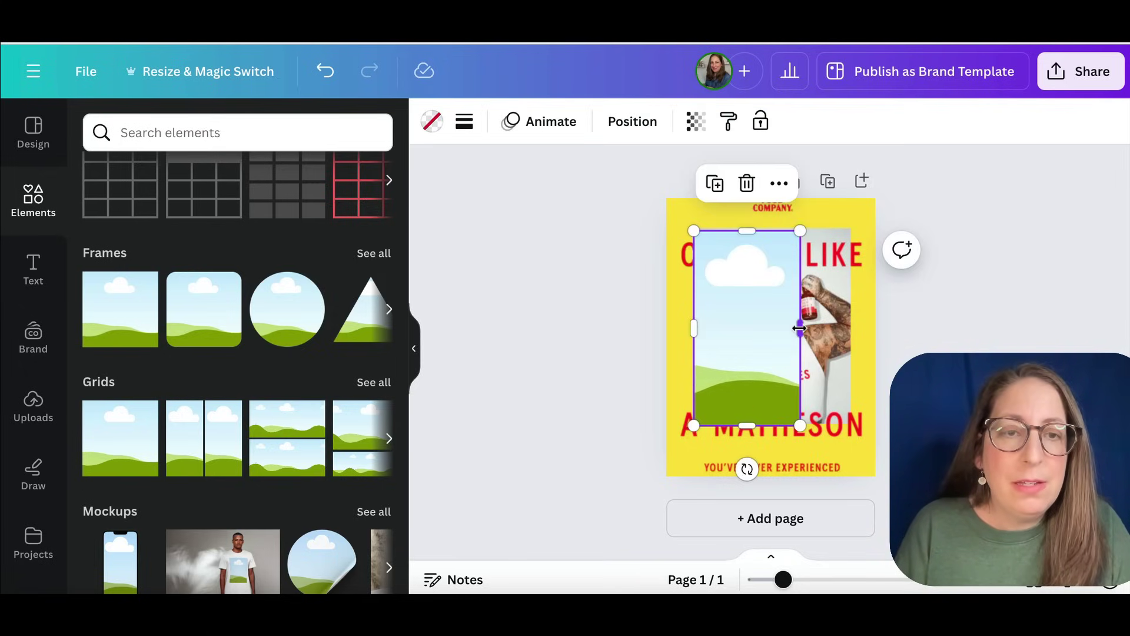
left_click_drag(801, 330, 852, 329)
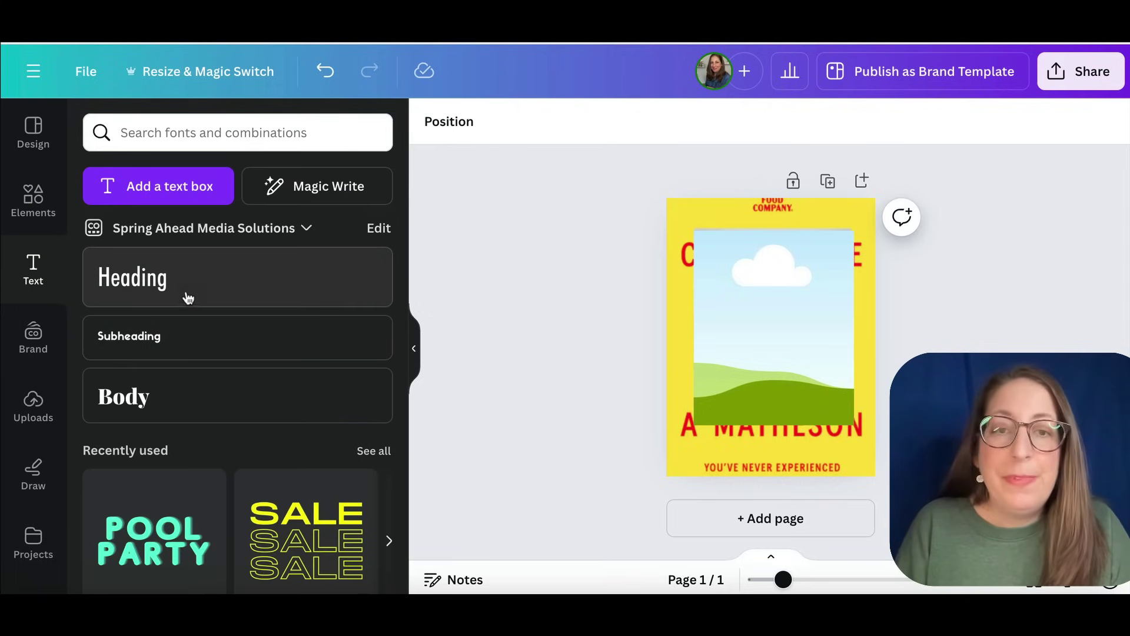
Step: Add a heading, move it to the page's left edge, and enlarge it
left_click(186, 293)
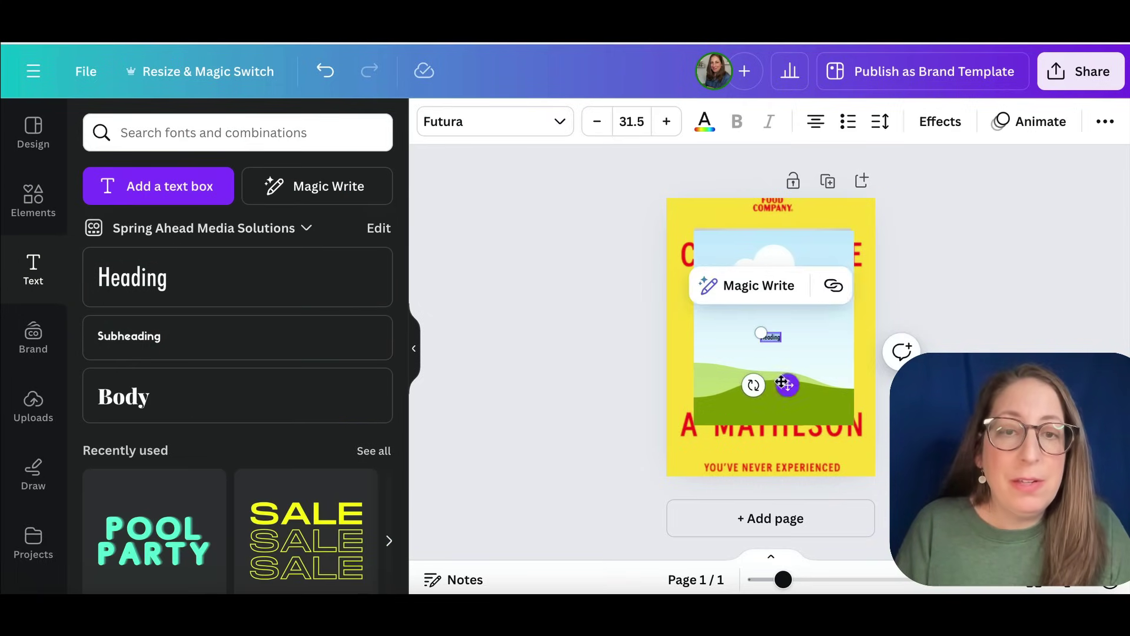
left_click_drag(729, 326, 700, 301)
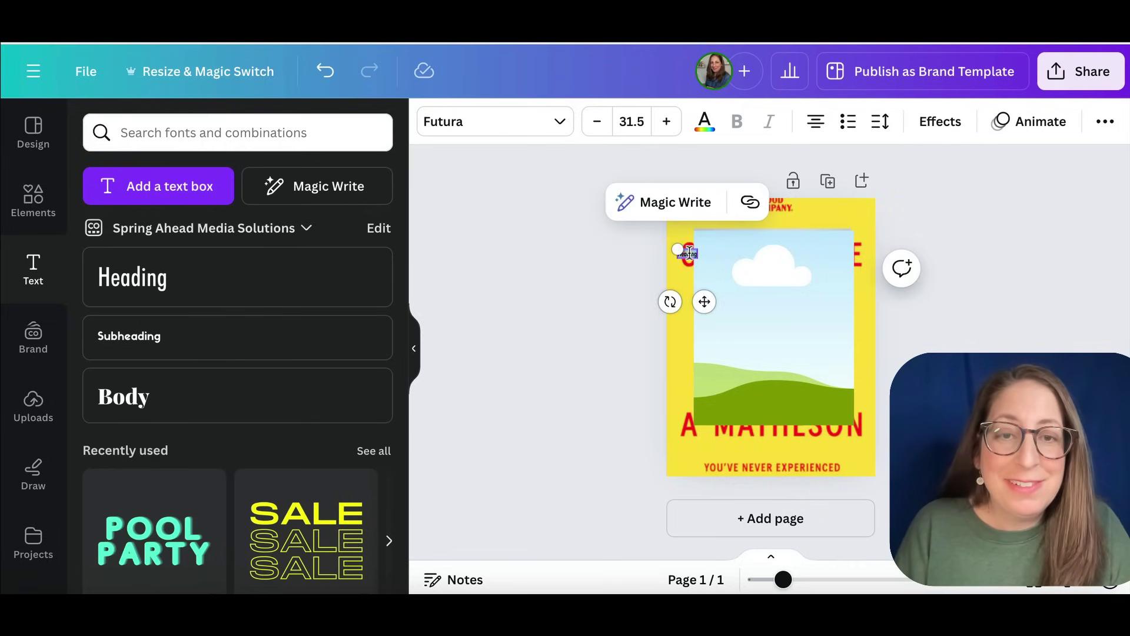
left_click_drag(694, 255, 778, 311)
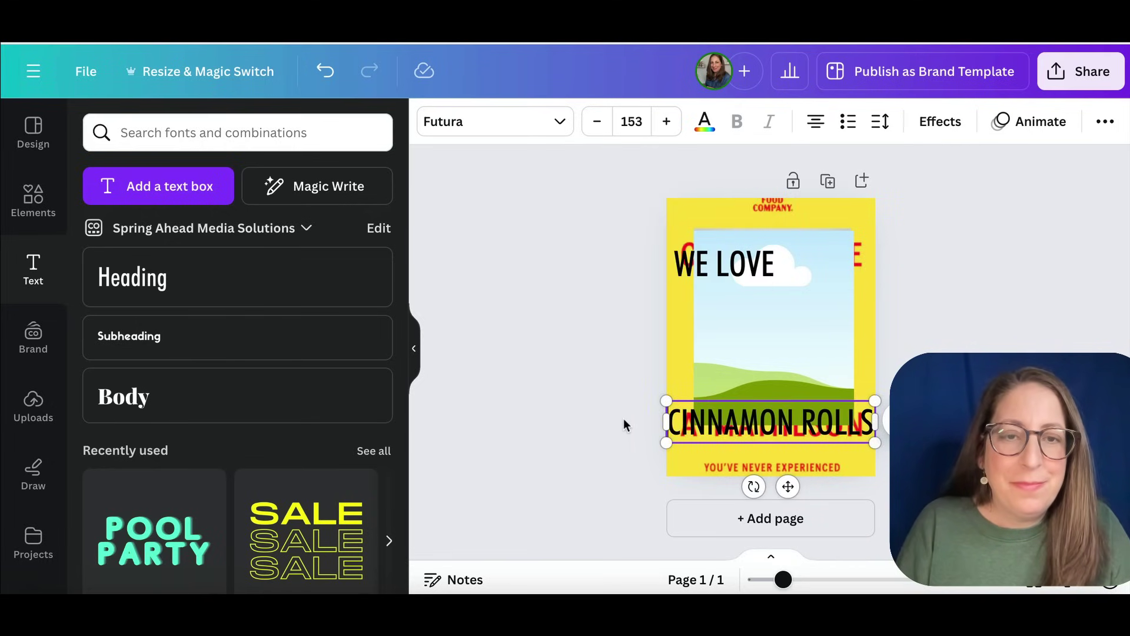
Step: Delete the yellow poster image behind everything
left_click(624, 419)
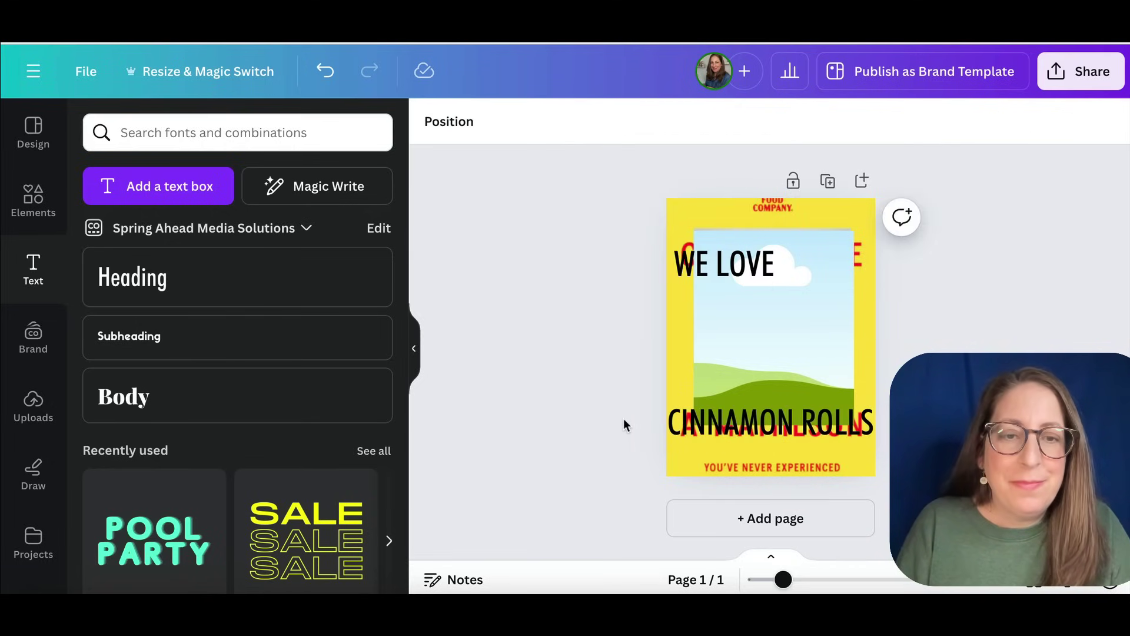
left_click(863, 318)
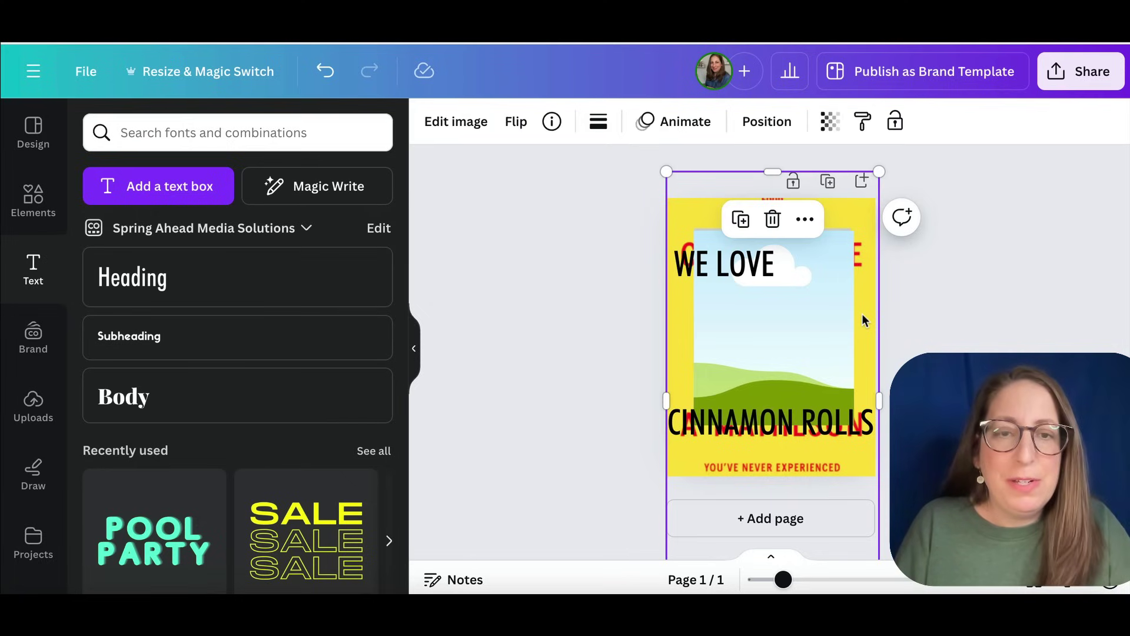
key("Delete")
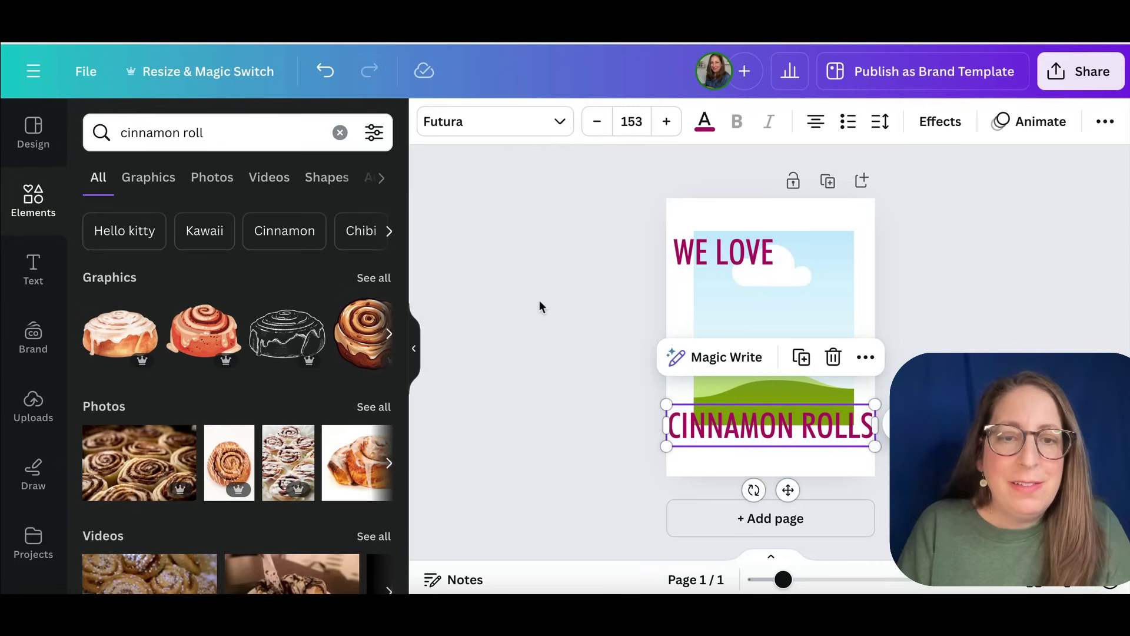
Step: Move the WE LOVE text to the page's left edge
left_click(539, 306)
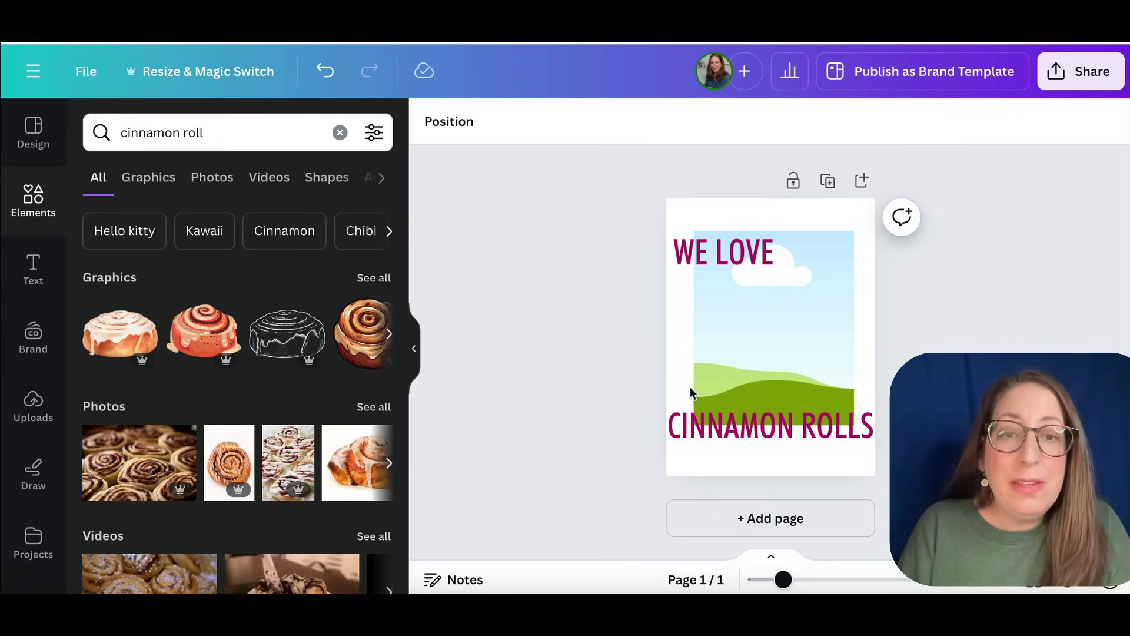
left_click(718, 259)
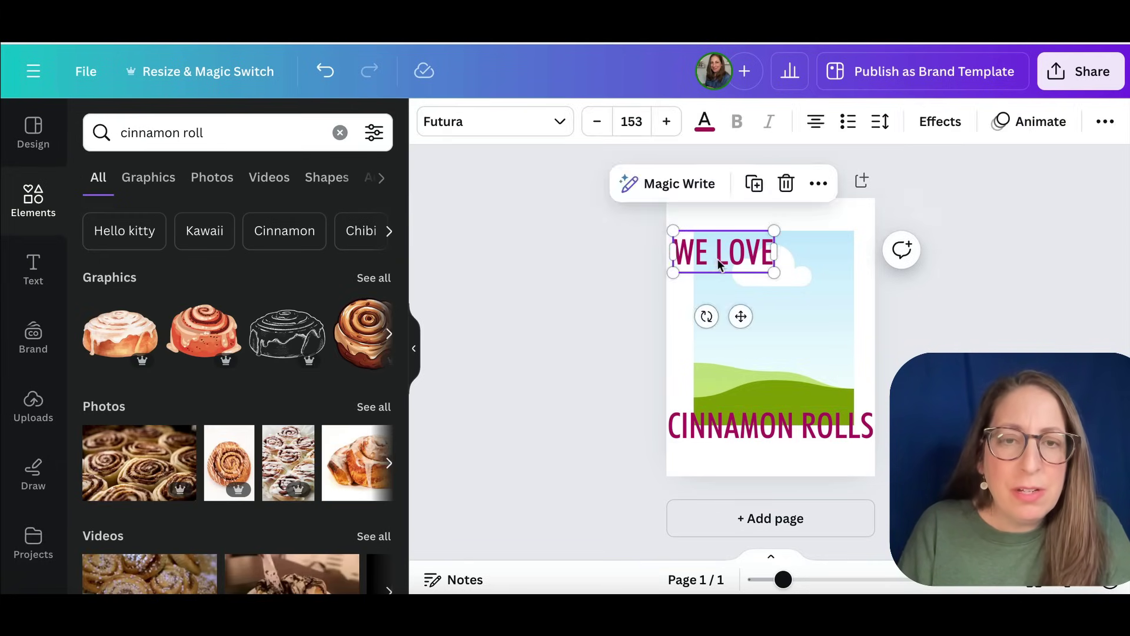
left_click_drag(718, 259, 724, 263)
Step: Drag a cinnamon roll photo from the search results into the image frame
left_click(236, 470)
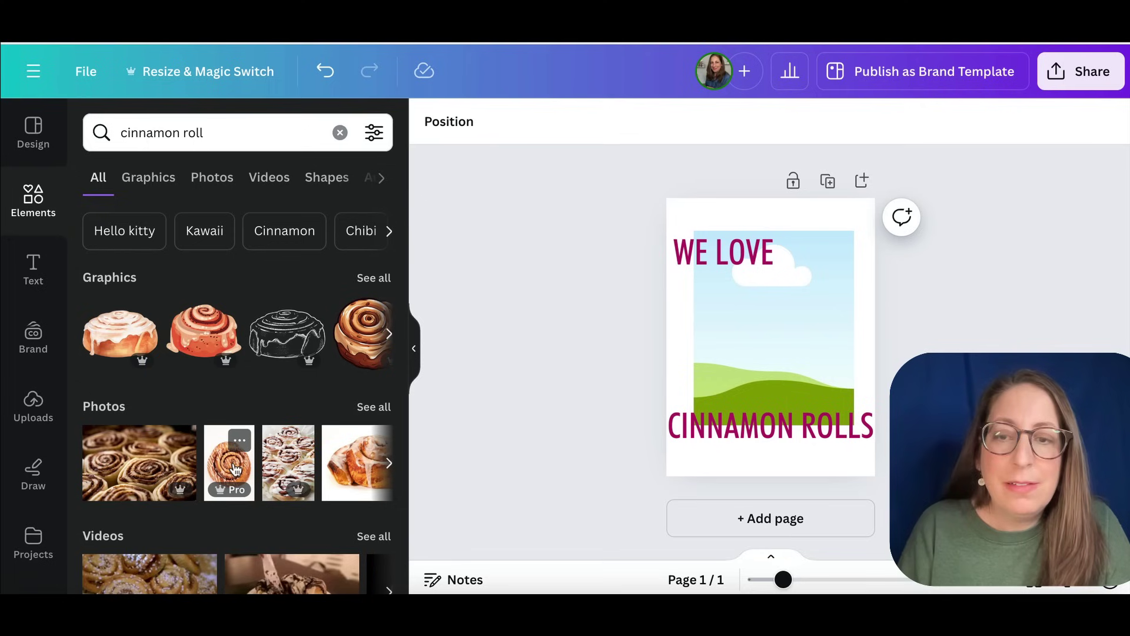
left_click_drag(236, 470, 756, 359)
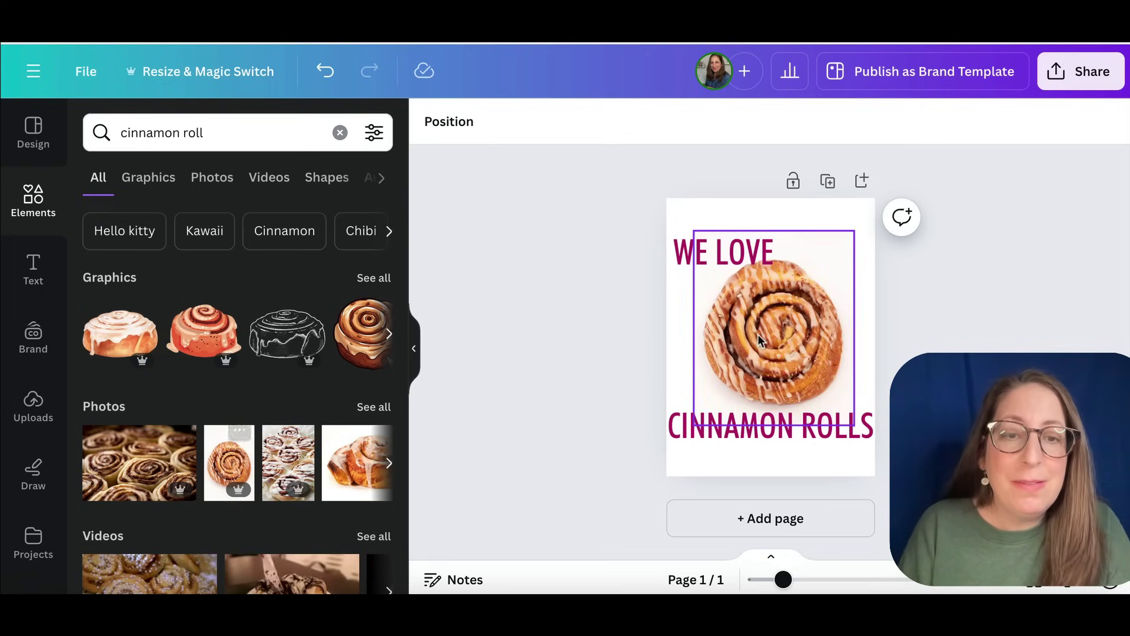
left_click(723, 461)
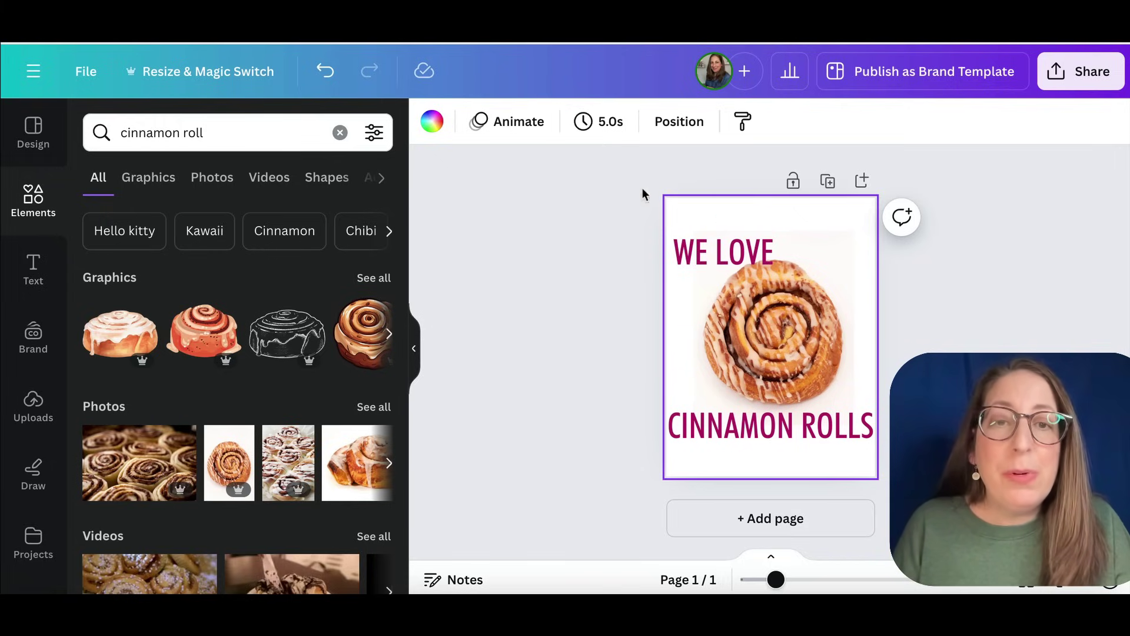
Step: Make the page background yellow and download the design as a transparent-background PNG
left_click(431, 122)
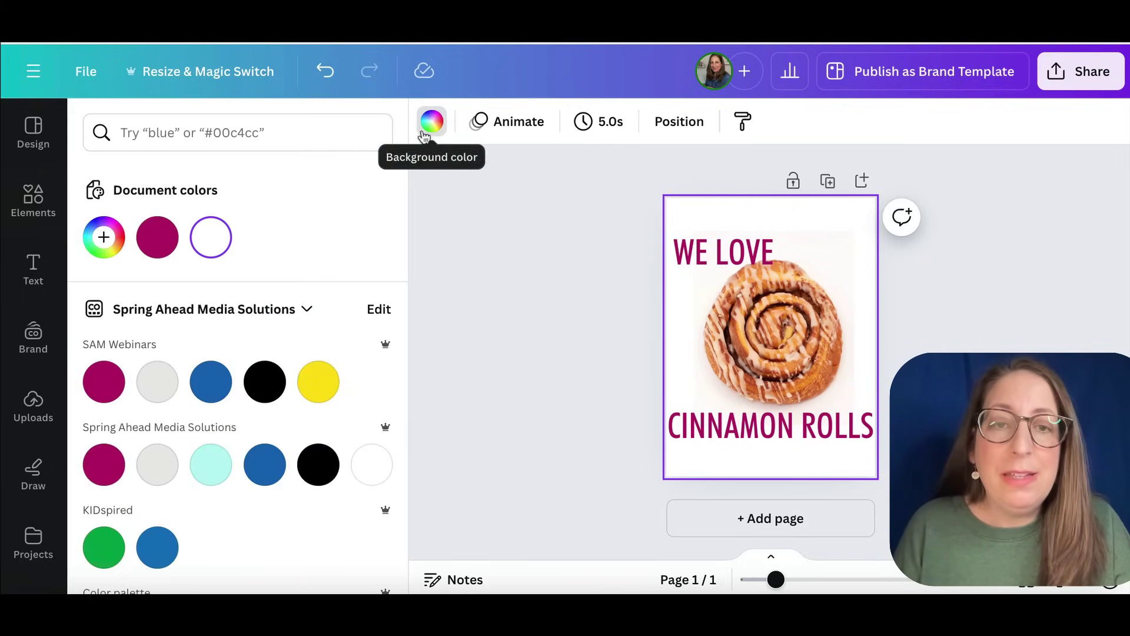
left_click(318, 380)
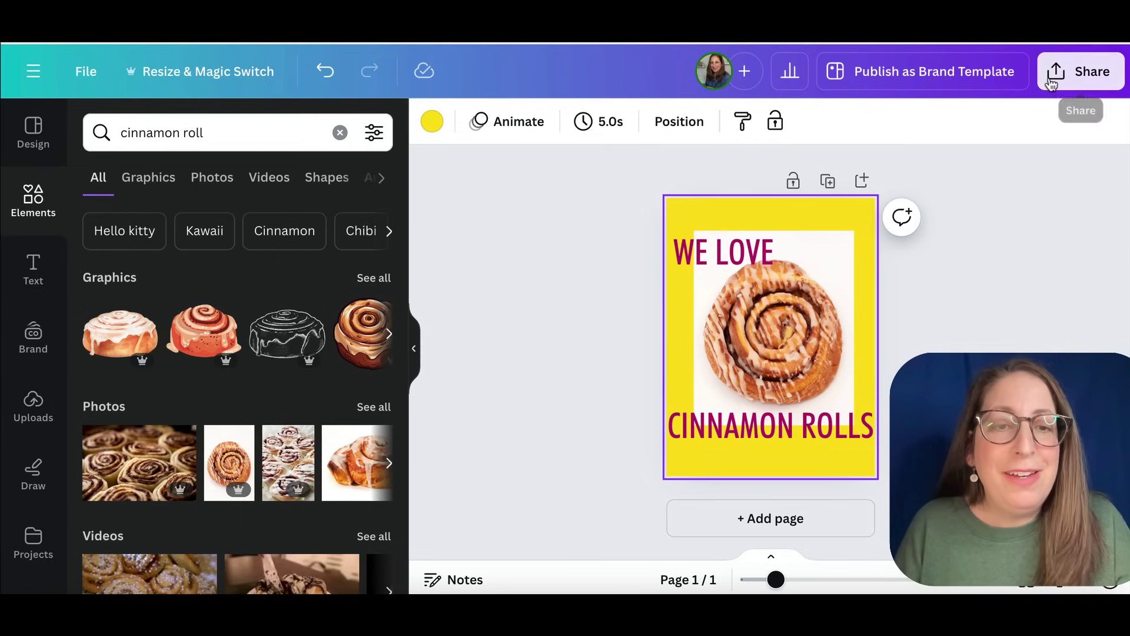
left_click(1080, 72)
scroll(805, 312, "down", 2)
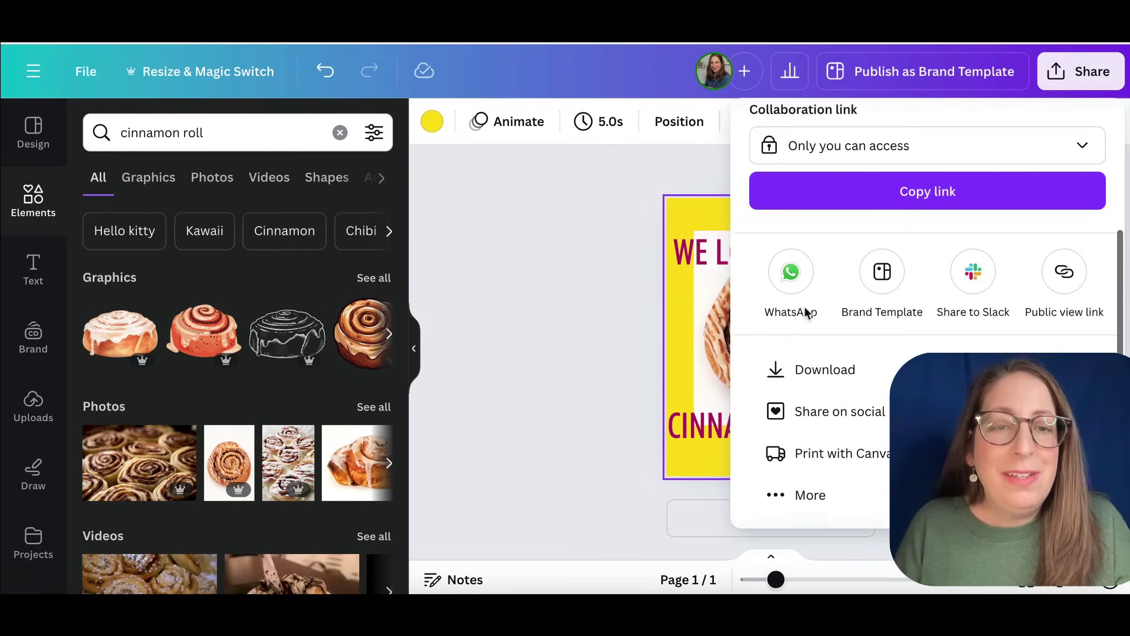
left_click(775, 368)
left_click(757, 328)
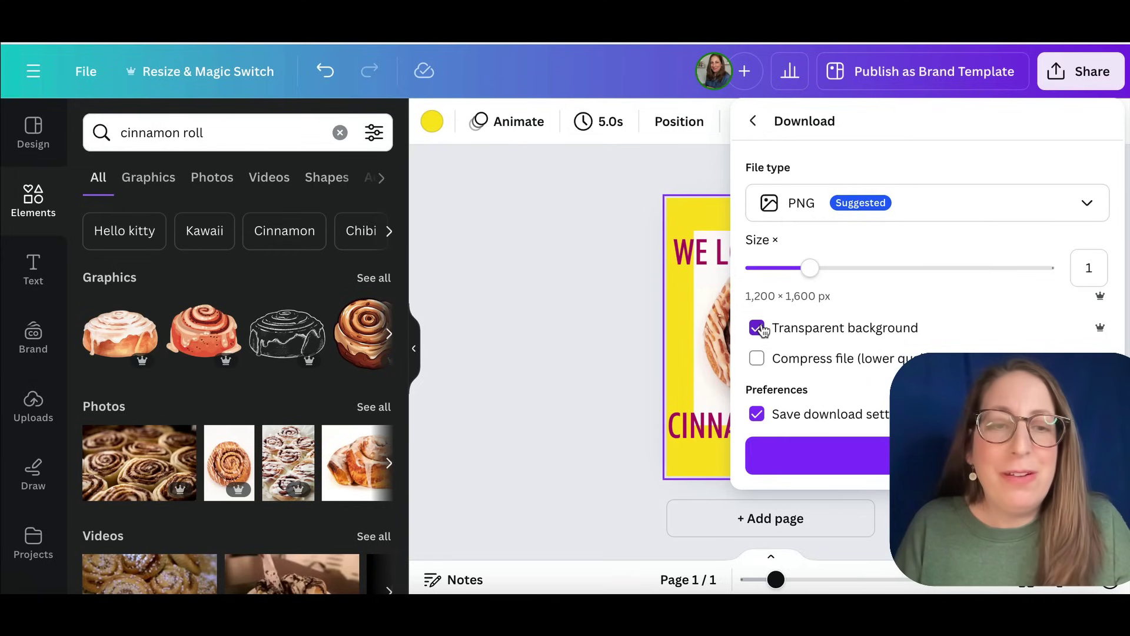
left_click(867, 459)
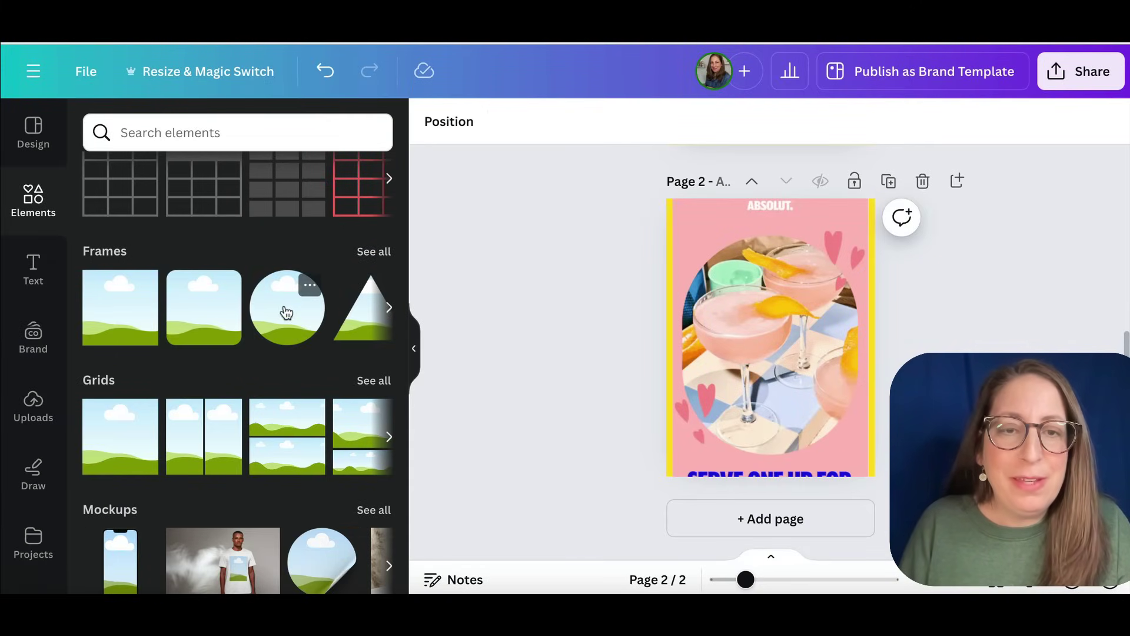
Step: Add a circle frame on page 2 and widen it into an oval over the photo
left_click(286, 312)
left_click_drag(789, 320, 770, 455)
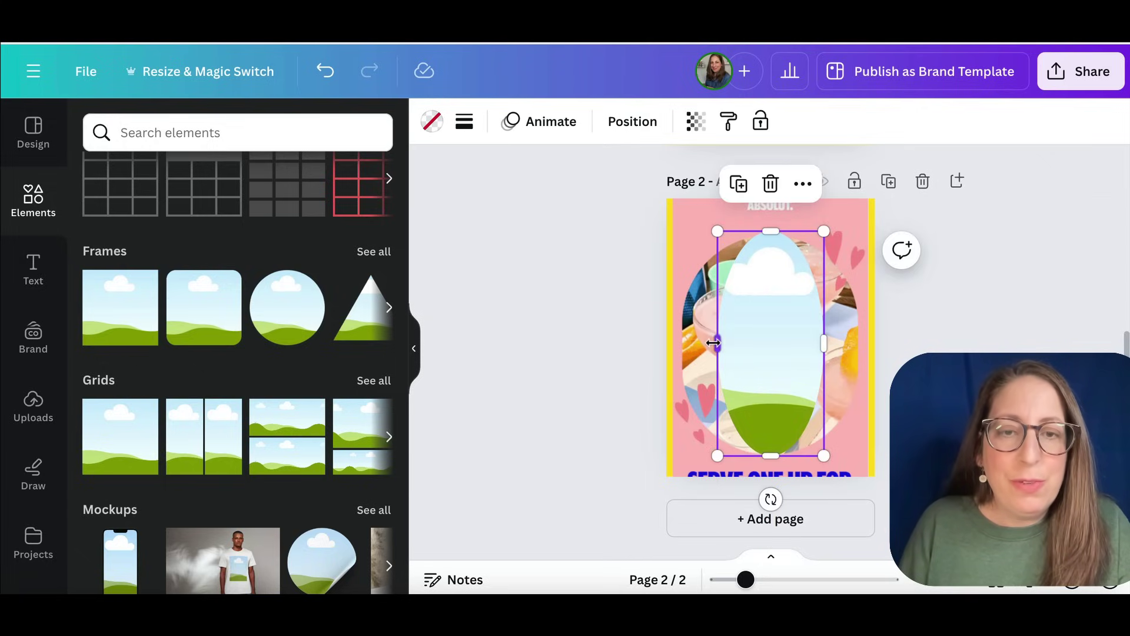
left_click_drag(713, 343, 676, 343)
left_click(530, 259)
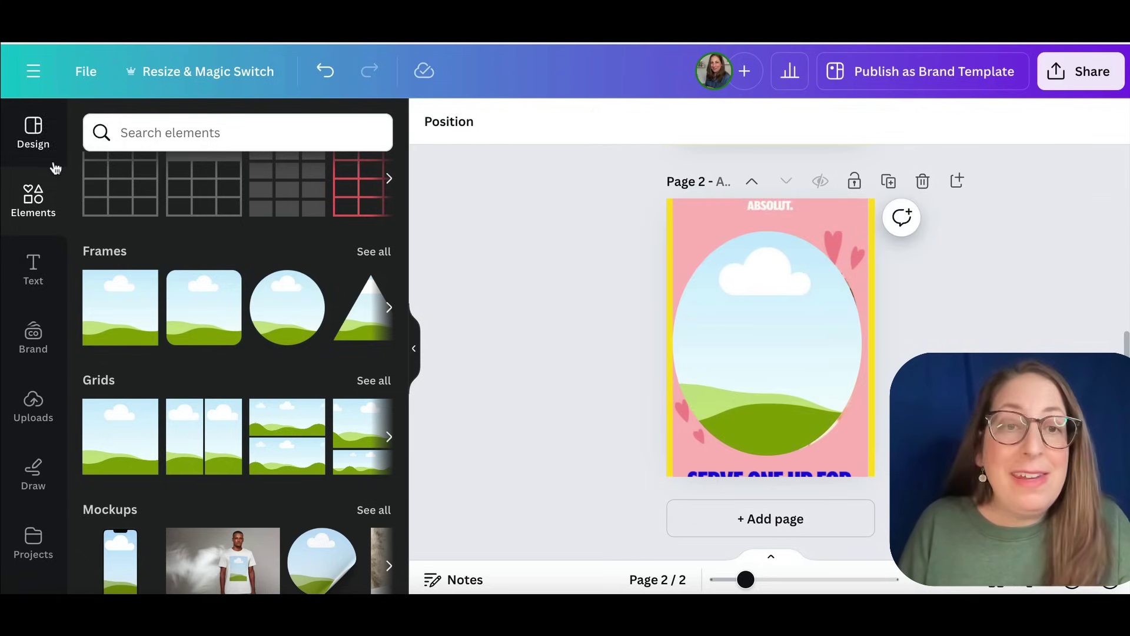
Step: Add a pink scribbled 'HEARTS' graphic, shrink it, and tuck it into the frame's top-right
scroll(312, 266, "up", 10)
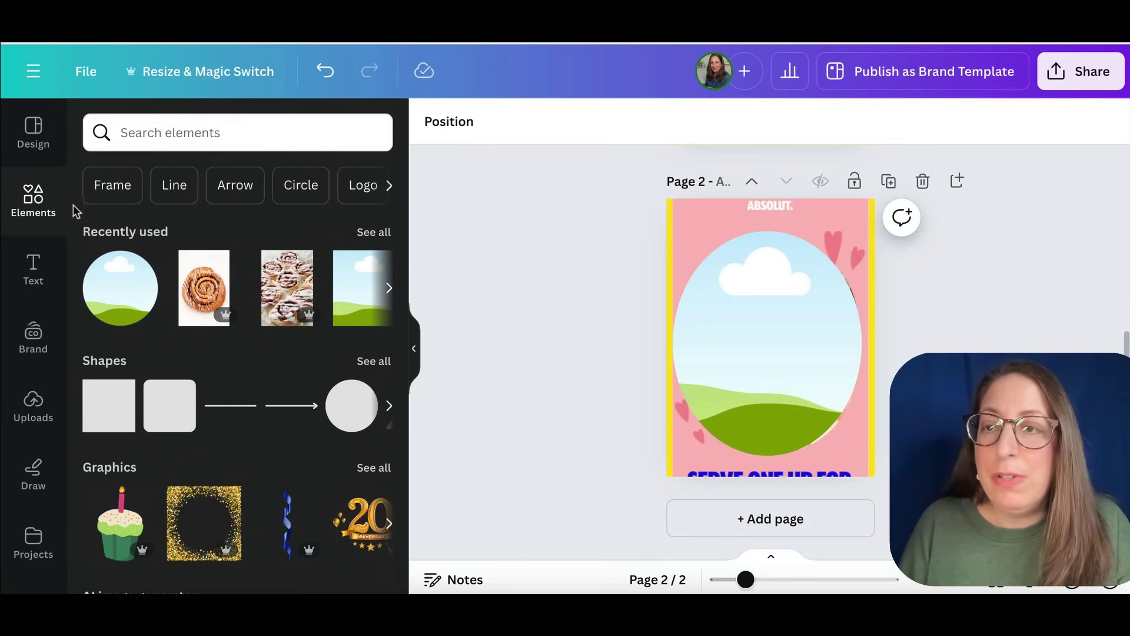
left_click(121, 132)
type("HEAR")
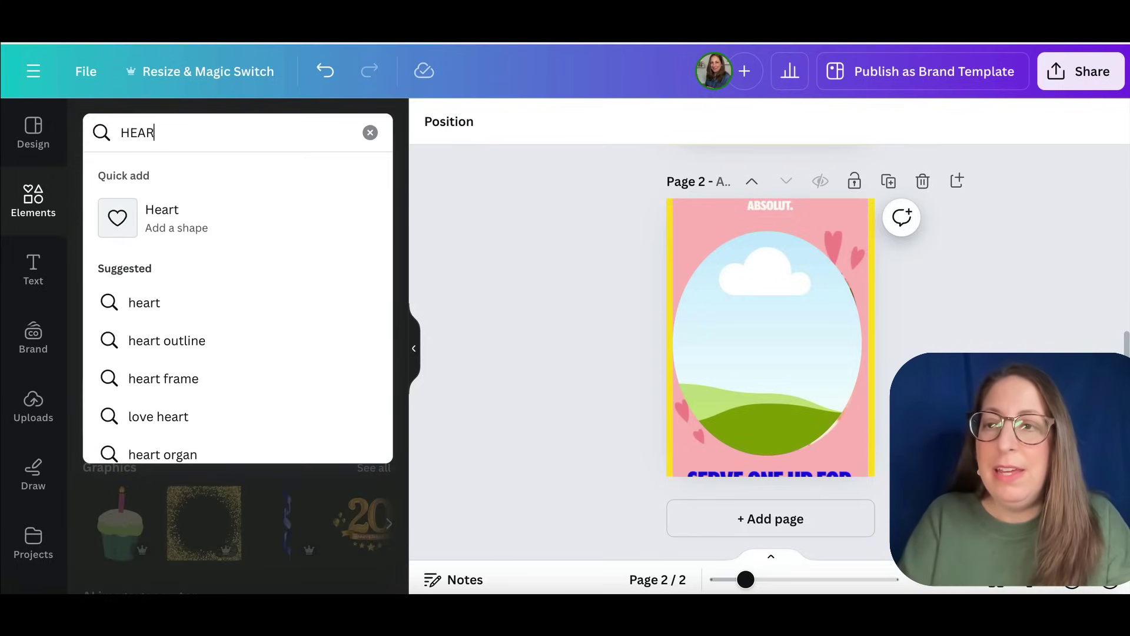
type("TS")
key("Return")
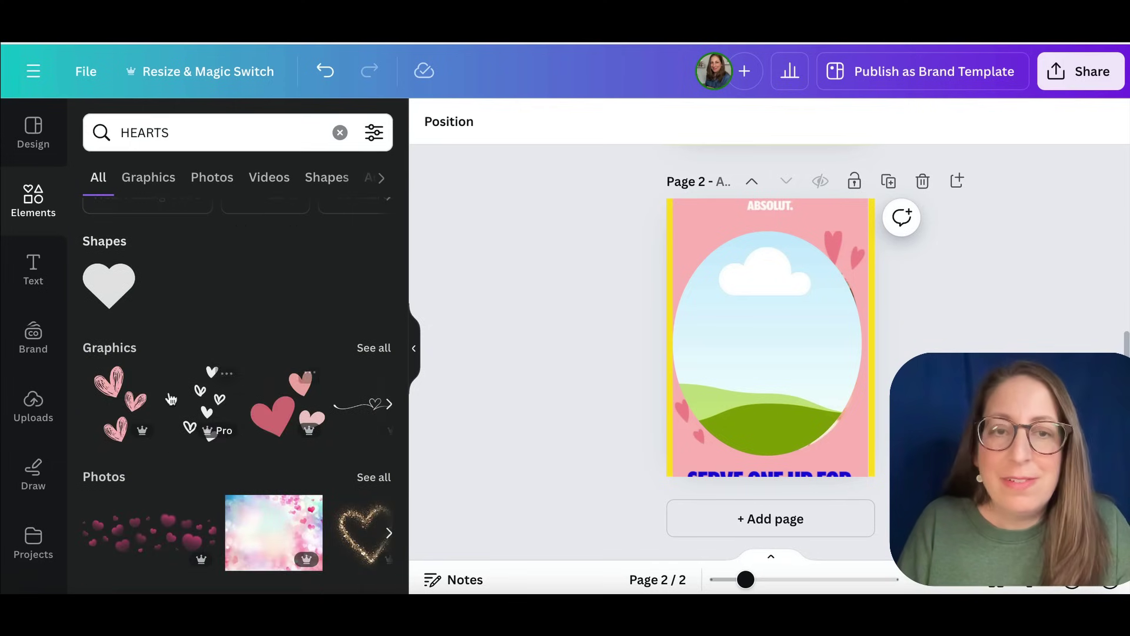
left_click(124, 403)
mouse_move(743, 332)
left_mouse_down()
mouse_move(788, 310)
mouse_move(833, 262)
left_mouse_up()
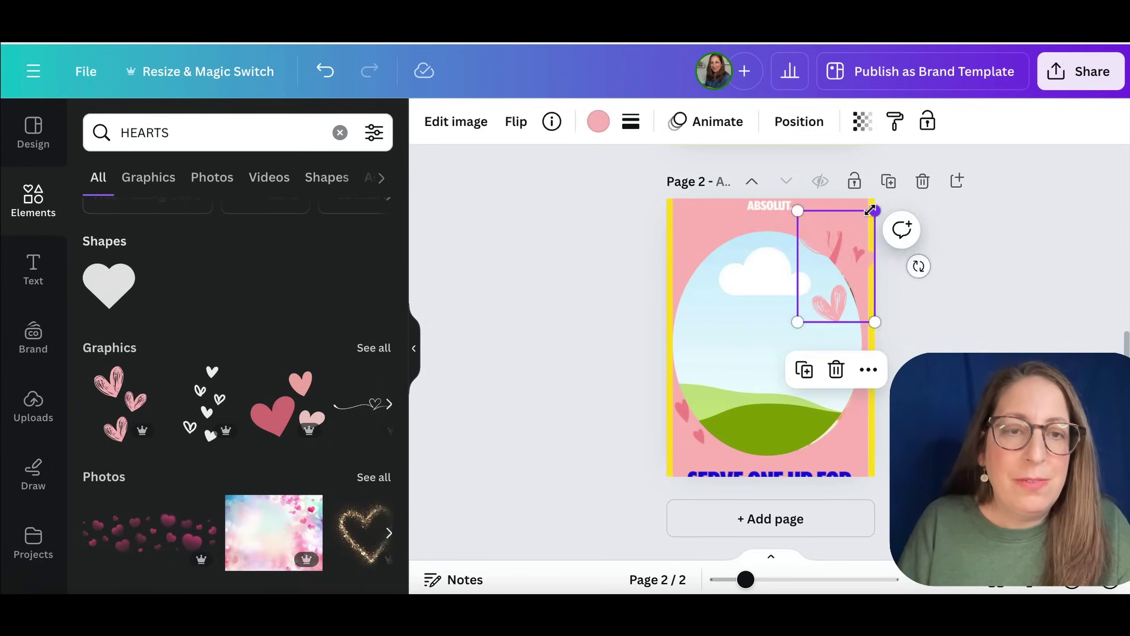
left_click_drag(871, 210, 860, 232)
left_click_drag(816, 283, 821, 273)
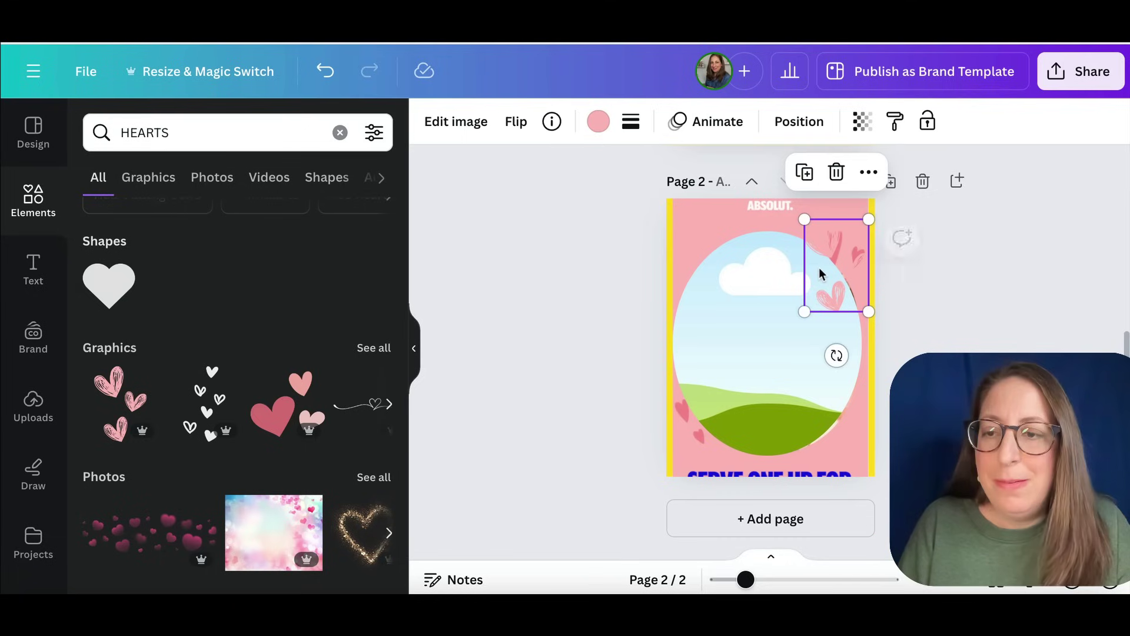
Step: Duplicate the hearts, flip the copy horizontally, and move it to the frame's lower-left
left_click(97, 407)
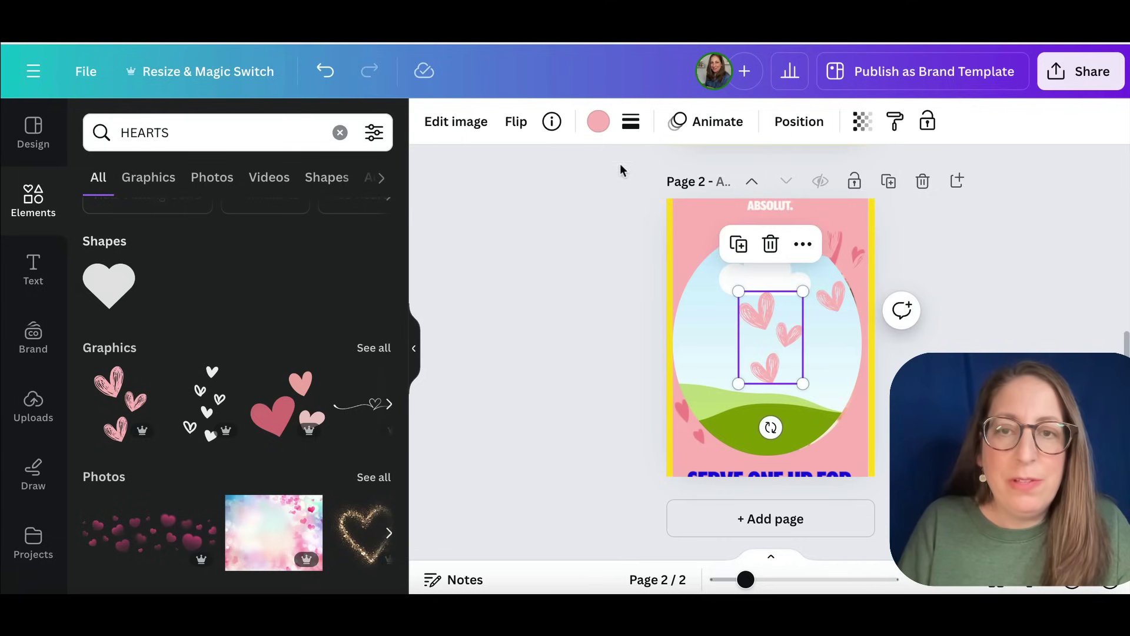
left_click(516, 121)
left_click(523, 170)
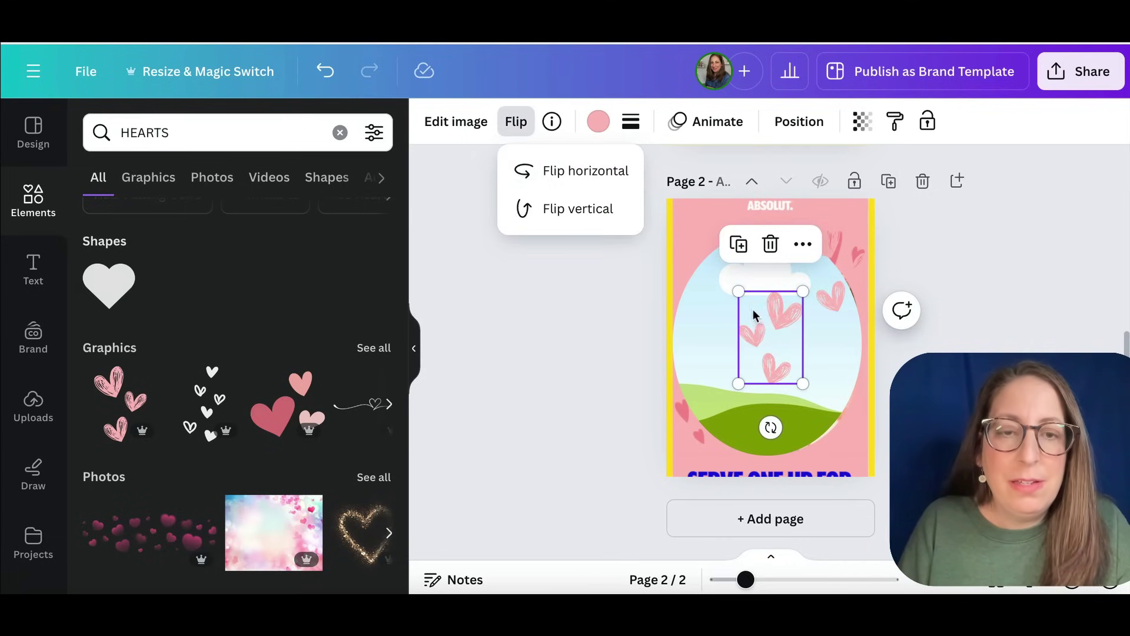
left_click_drag(754, 318, 694, 382)
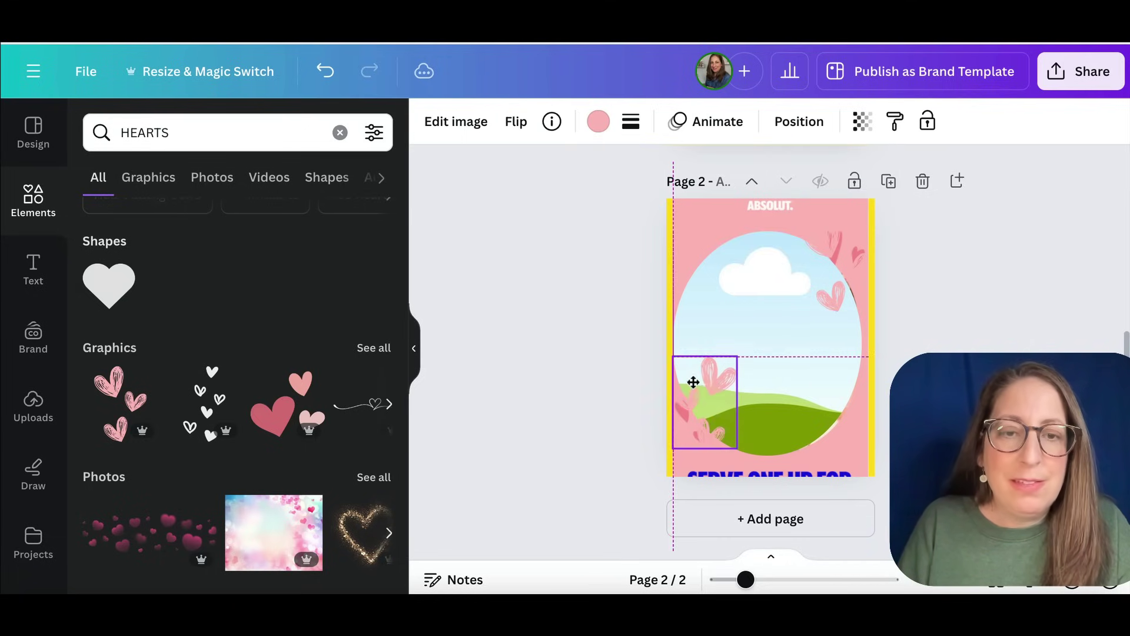
Step: Select the pink cocktail background image
left_click(687, 233)
left_click(617, 323)
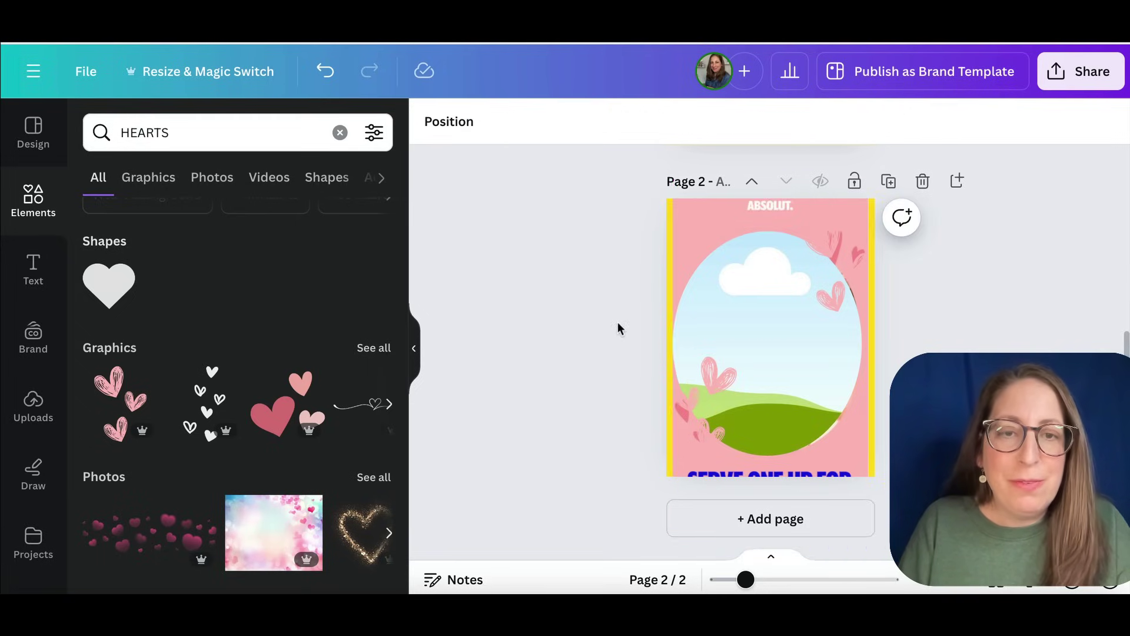
left_click(712, 214)
Step: Delete the pink cocktail artwork and set the page background to magenta
key("Delete")
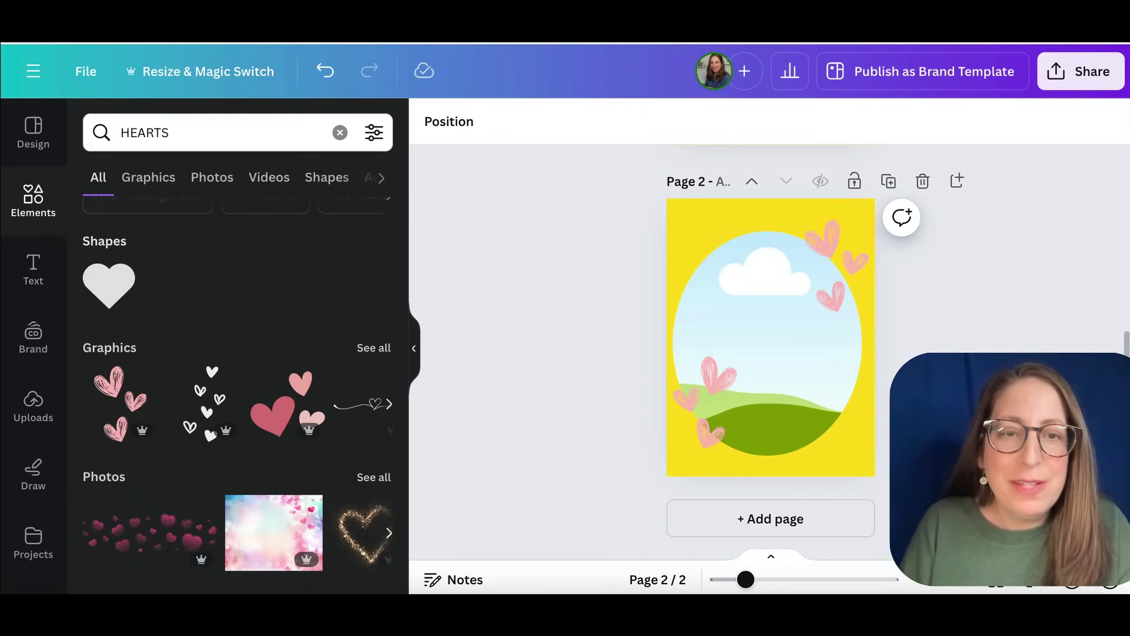
left_click(712, 217)
left_click(432, 120)
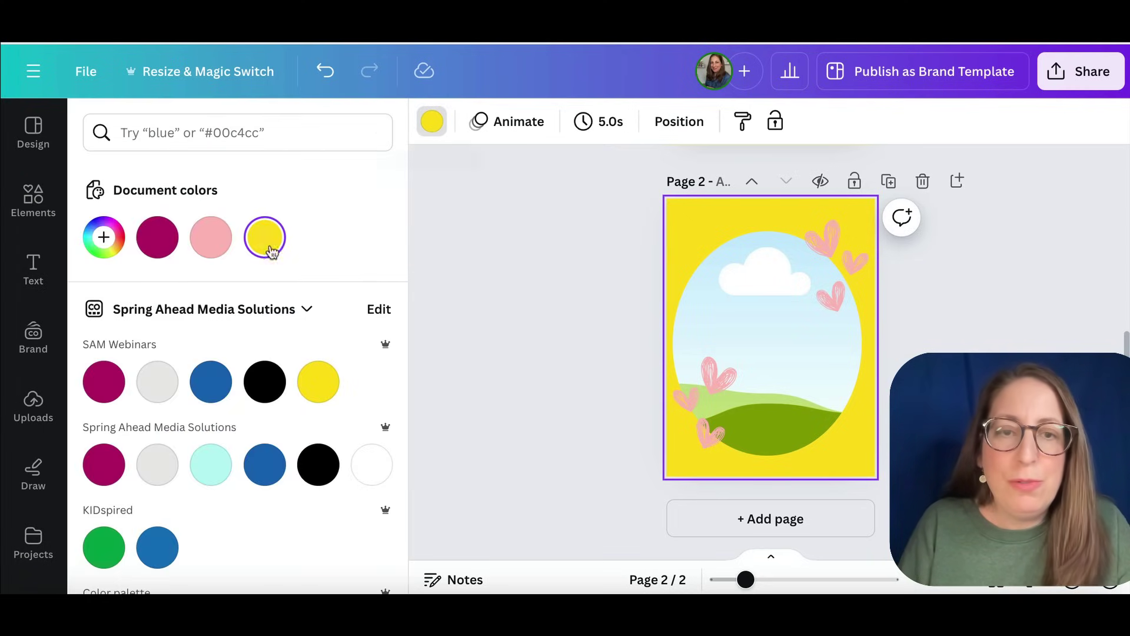
left_click(164, 249)
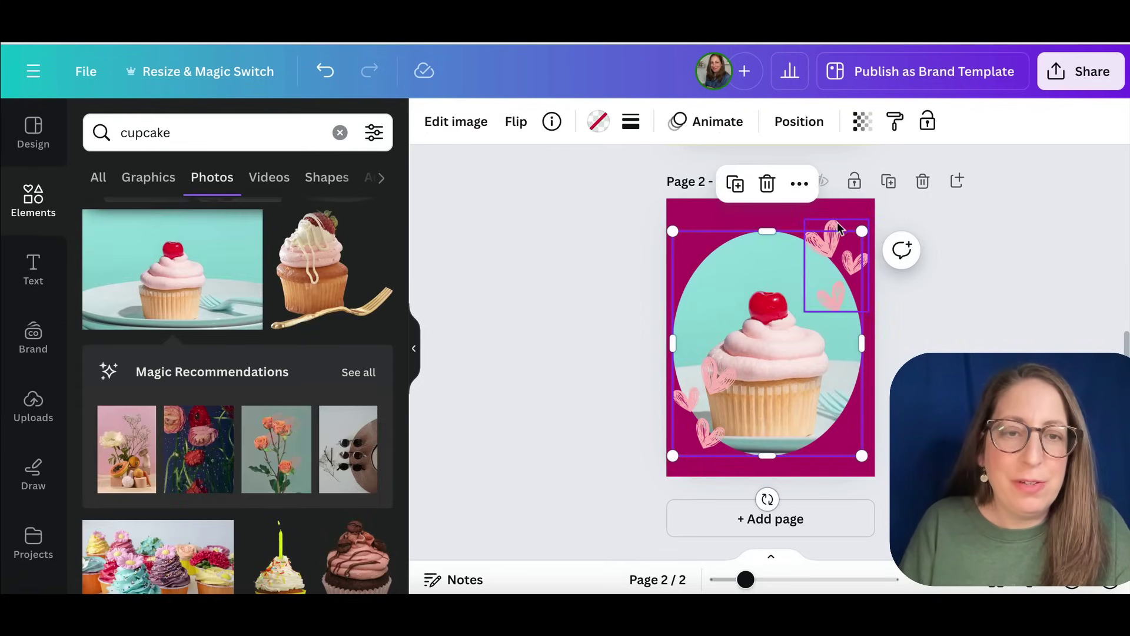
left_click(835, 226)
left_click(596, 131)
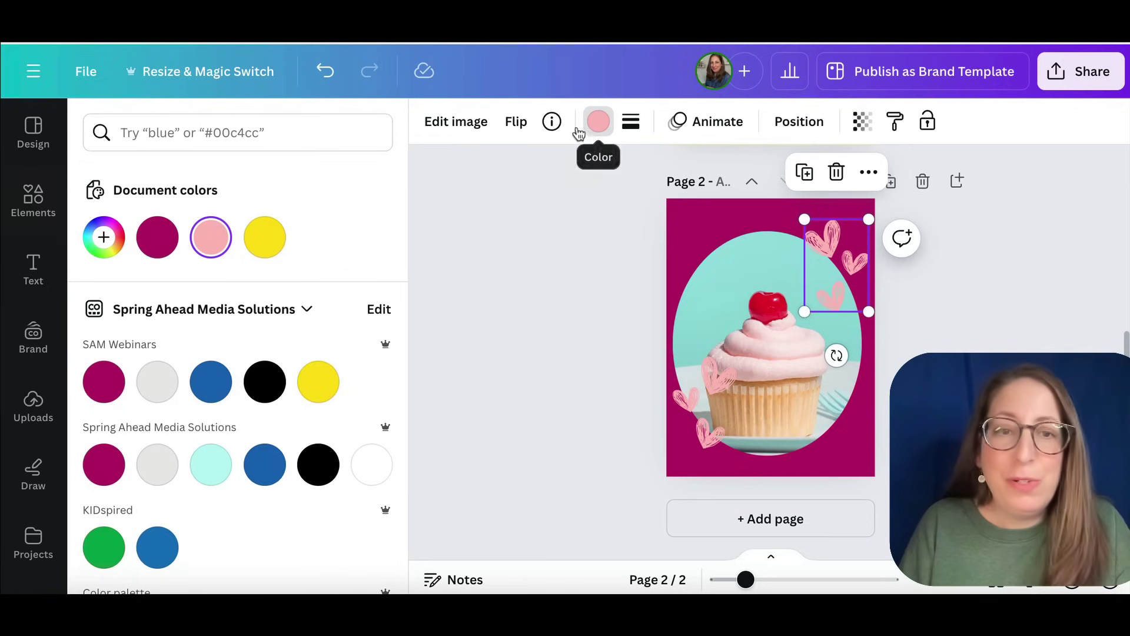
Step: Recolour both the top-right and lower-left hearts graphics white
left_click(219, 382)
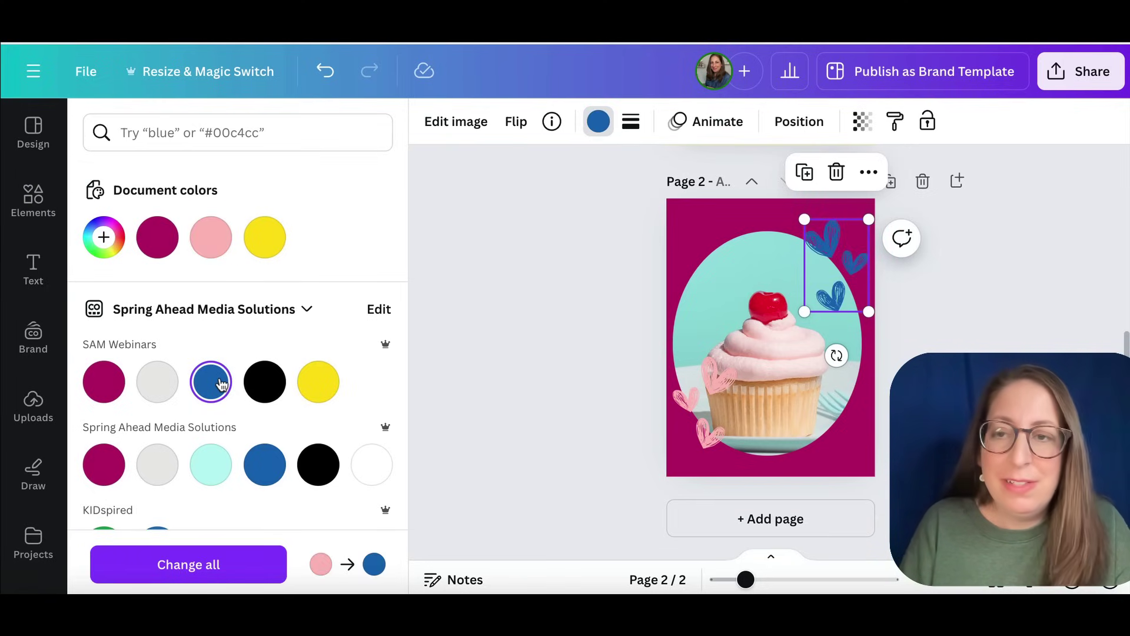
left_click(374, 463)
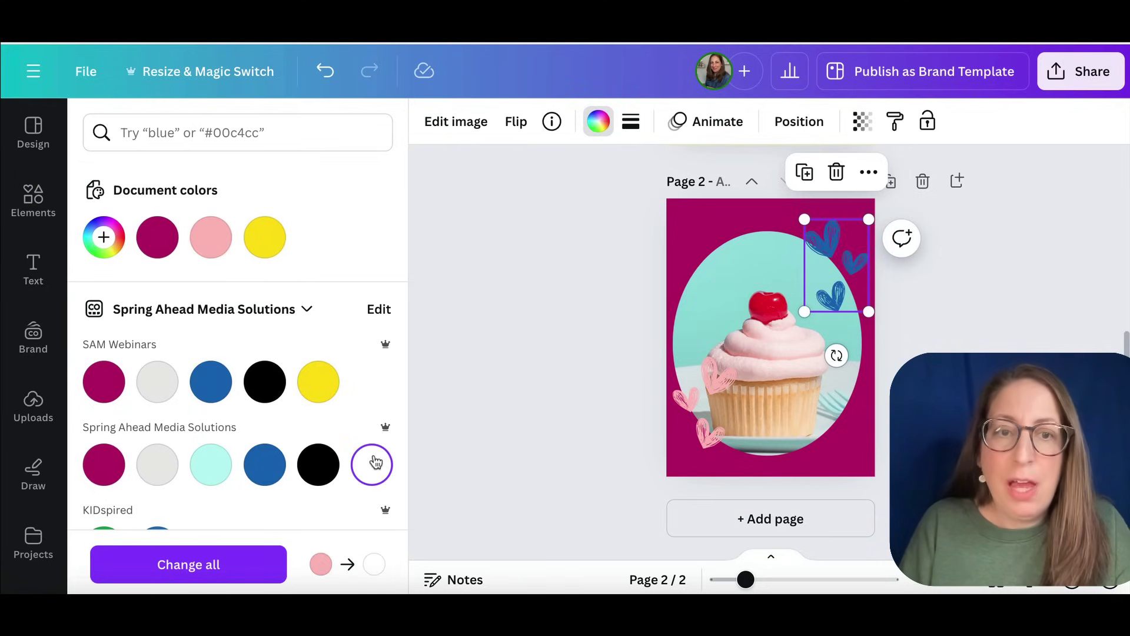
left_click(714, 403)
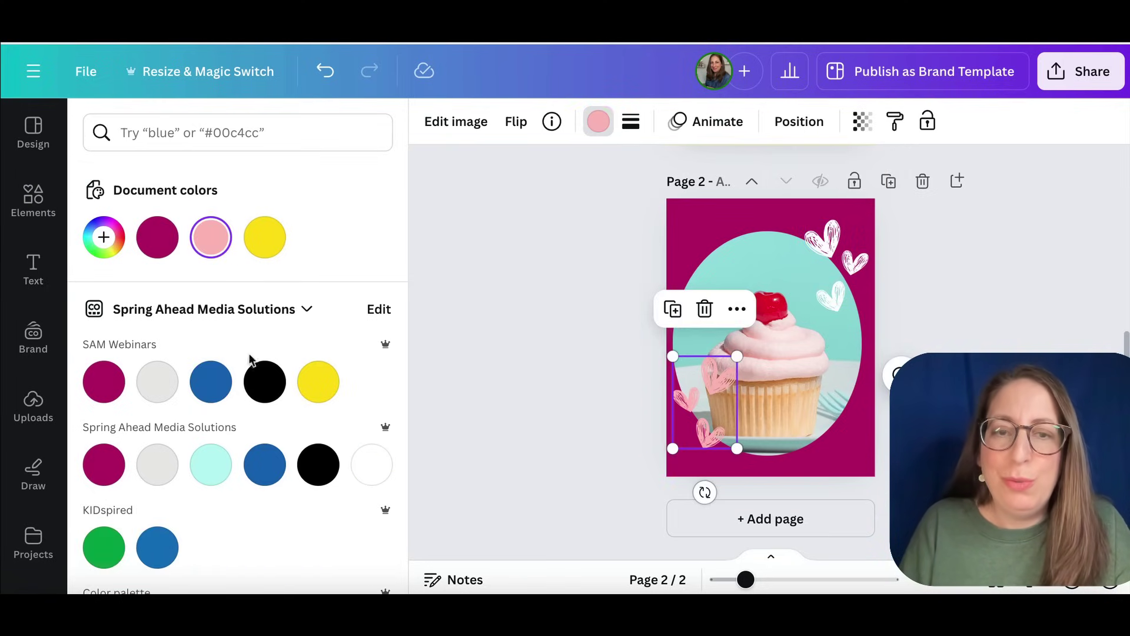
left_click(356, 468)
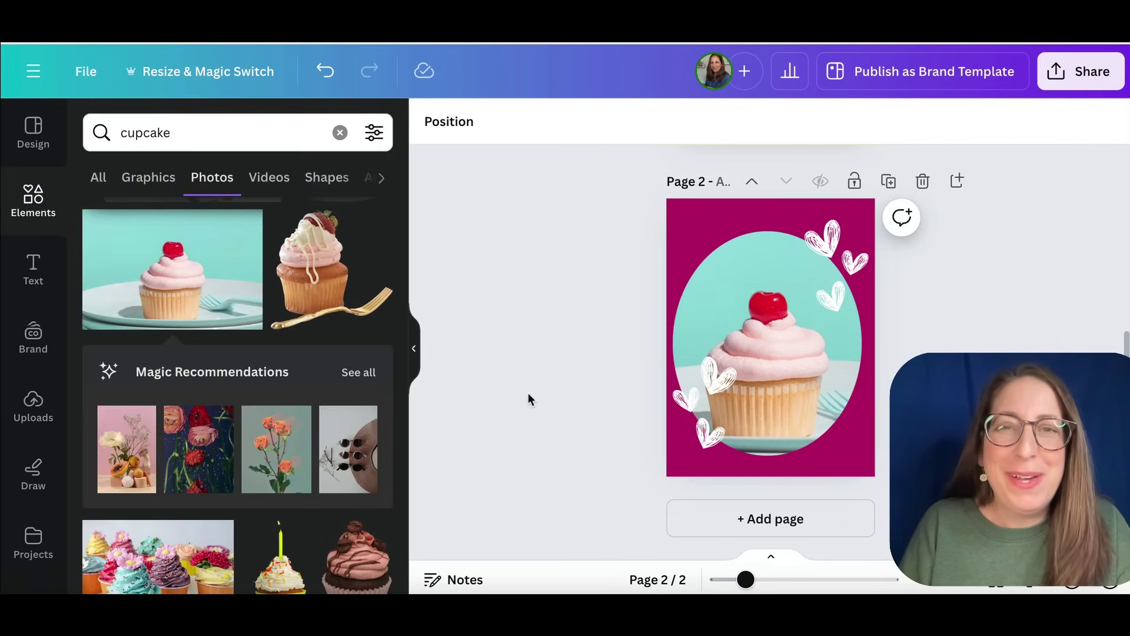
Step: Open the Share menu's download settings and scroll to page 3
left_click(1080, 79)
scroll(948, 310, "down", 3)
left_click(822, 369)
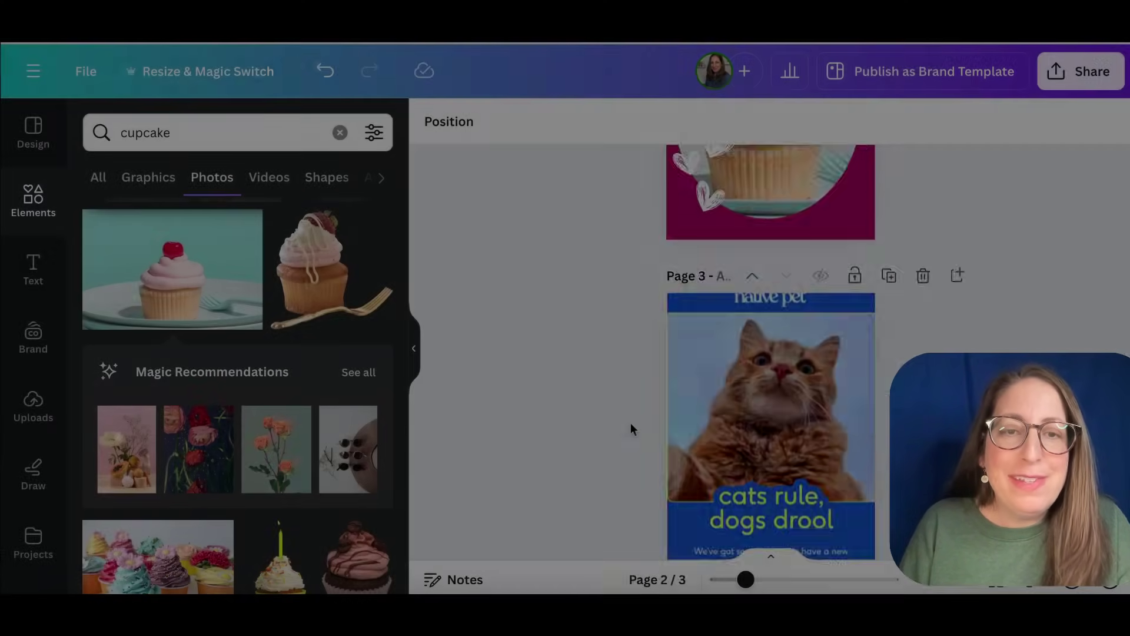
scroll(630, 422, "down", 3)
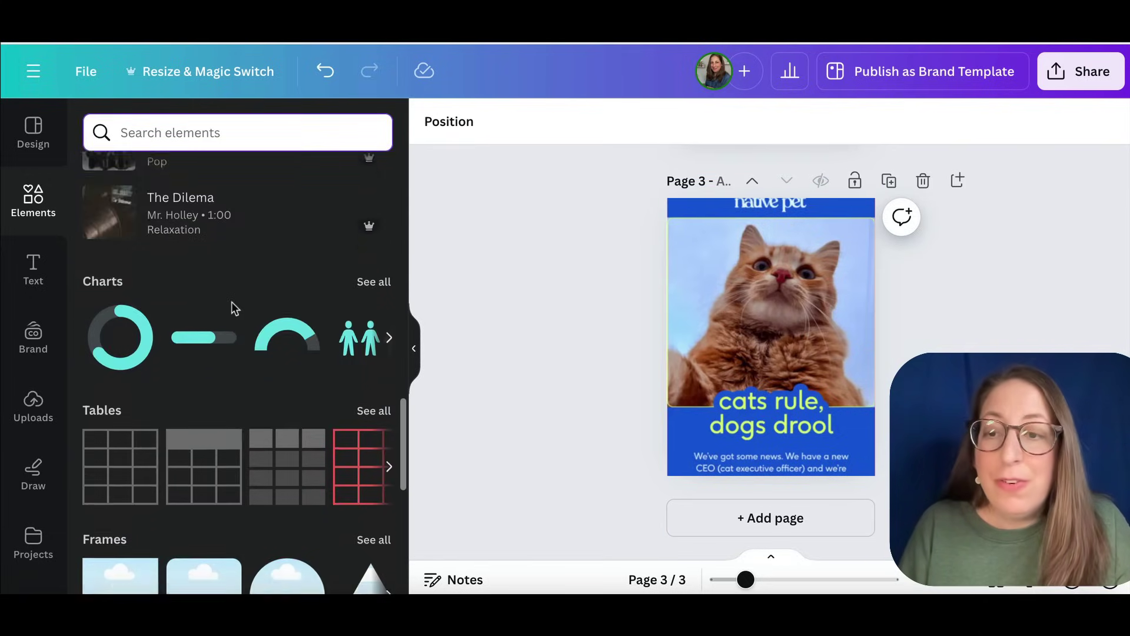
Step: Add a frame on the cat page and stretch it over the photo to the right edge
scroll(229, 315, "down", 3)
left_click(205, 451)
left_click_drag(764, 323, 720, 258)
left_click_drag(720, 324, 719, 406)
left_click_drag(768, 330, 874, 316)
Step: Give the frame a solid yellow border of weight 8 with 45 corner rounding
left_click(468, 129)
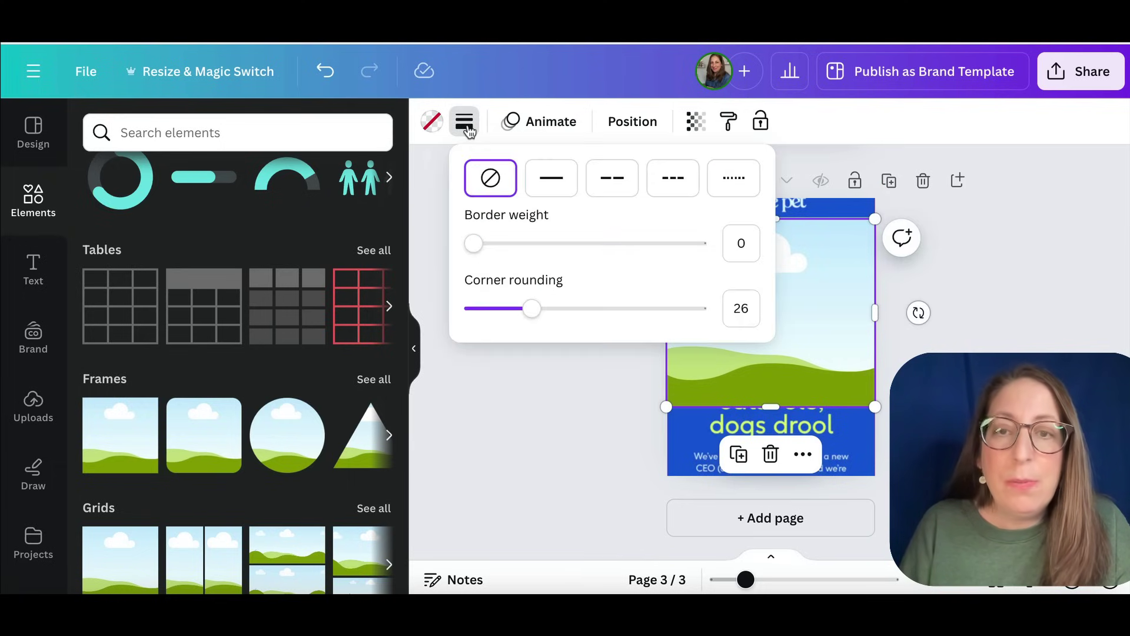
left_click(549, 192)
left_click_drag(562, 310, 605, 310)
left_click_drag(519, 244, 524, 244)
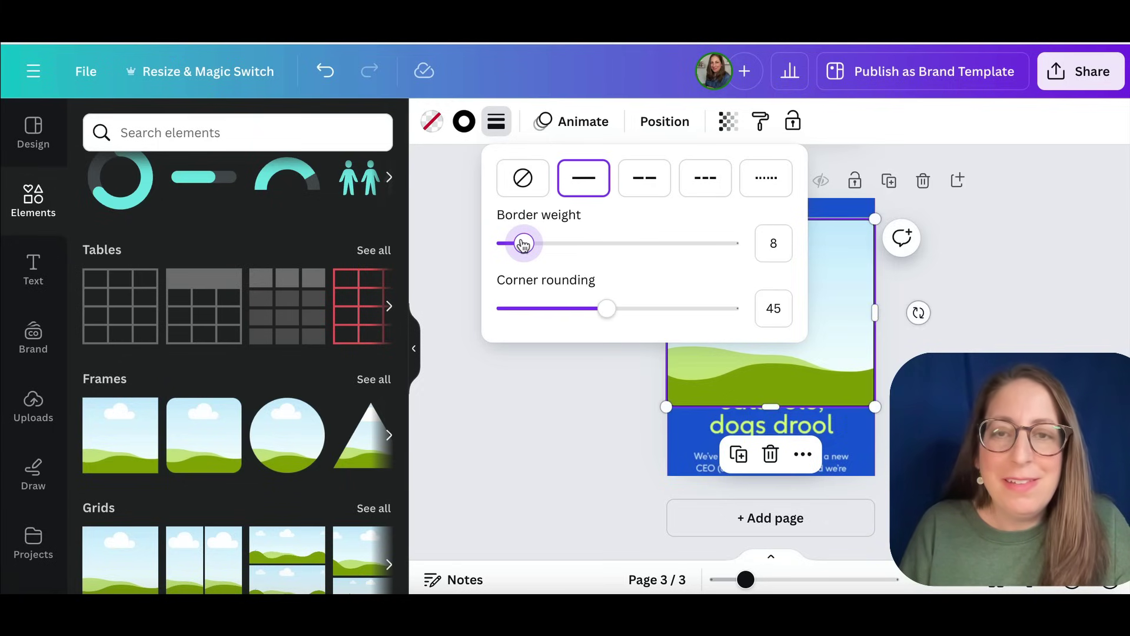
left_click(465, 122)
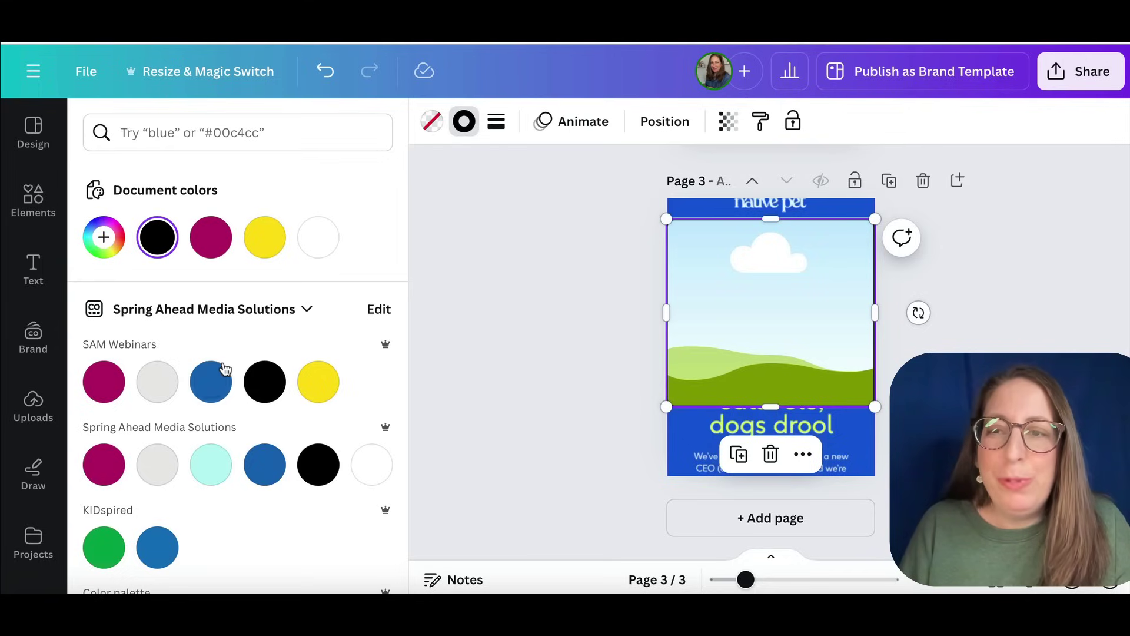
left_click(274, 245)
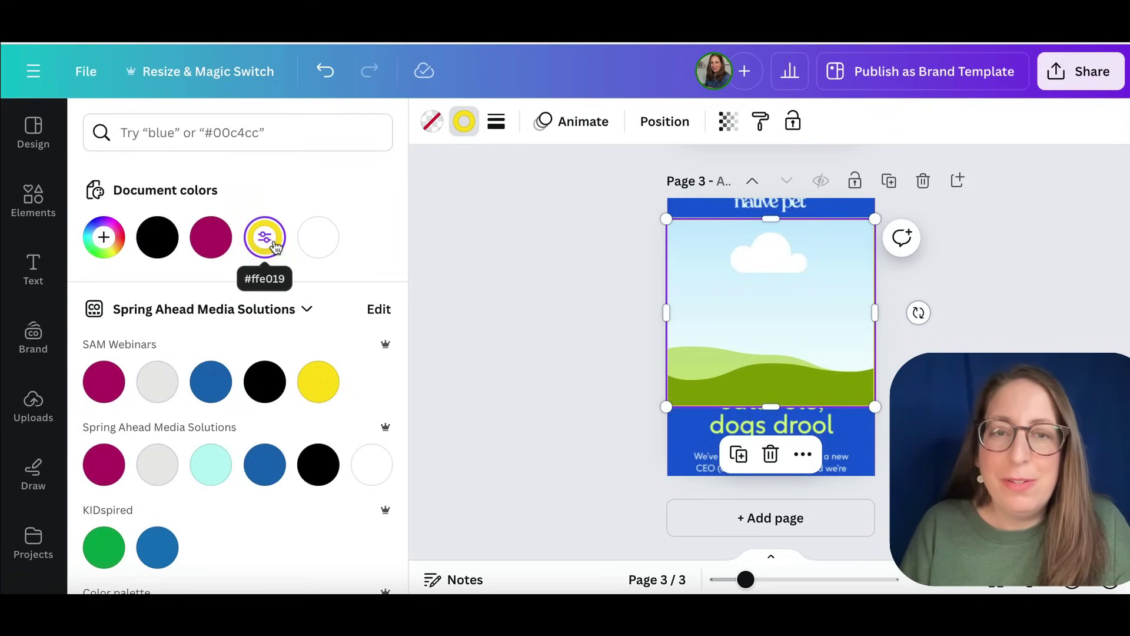
left_click(548, 271)
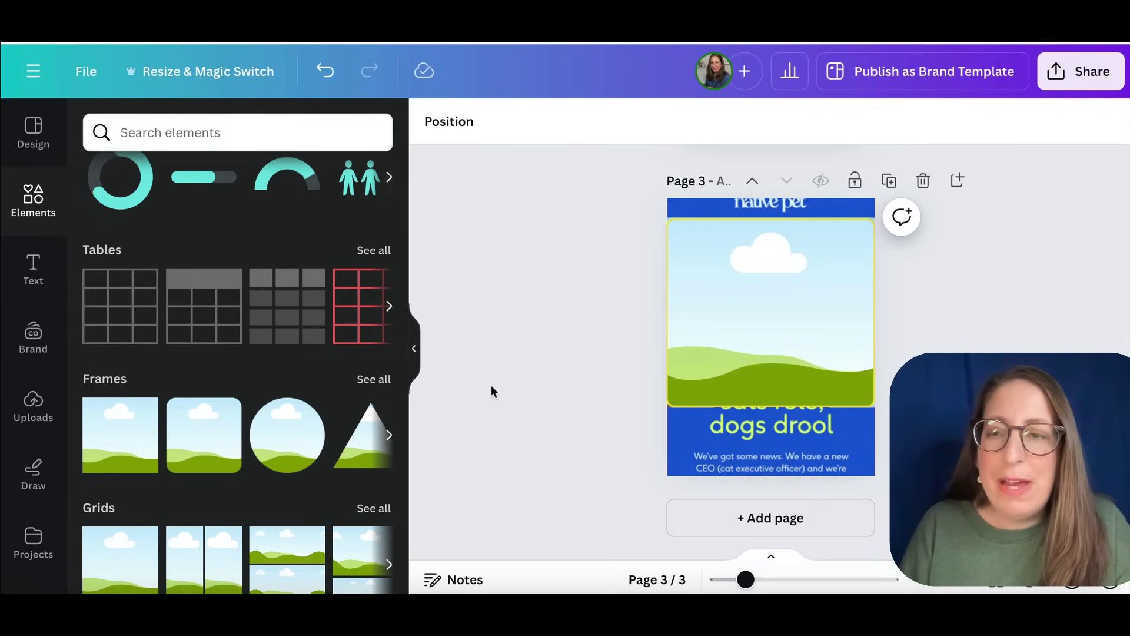
Step: Add a heading below the frame and paste 'everything is better with coffee' into it
left_click(35, 268)
left_click(133, 276)
left_click_drag(750, 383, 788, 471)
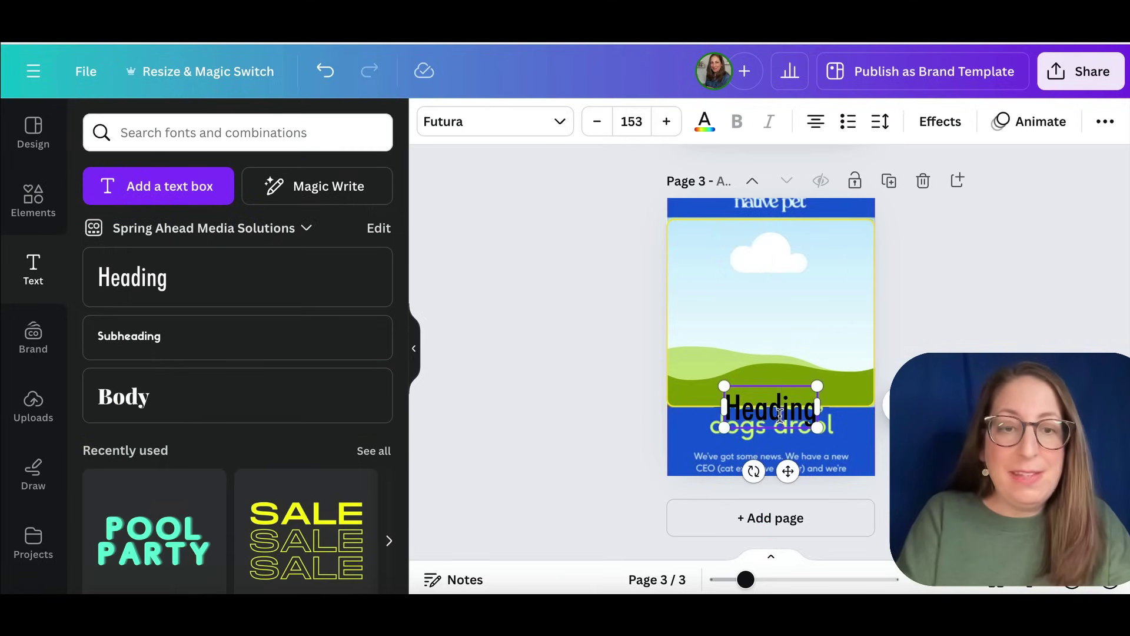
type("everything is better with coffee")
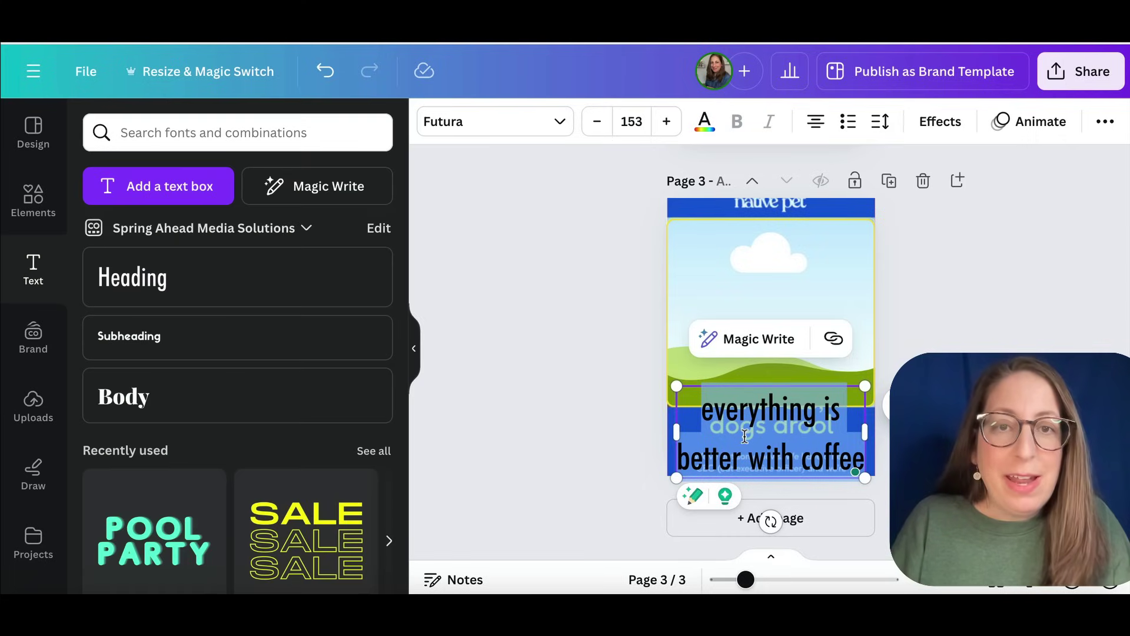
Step: Colour the slogan yellow and tighten its line spacing to 0.86
left_click(702, 123)
left_click(265, 237)
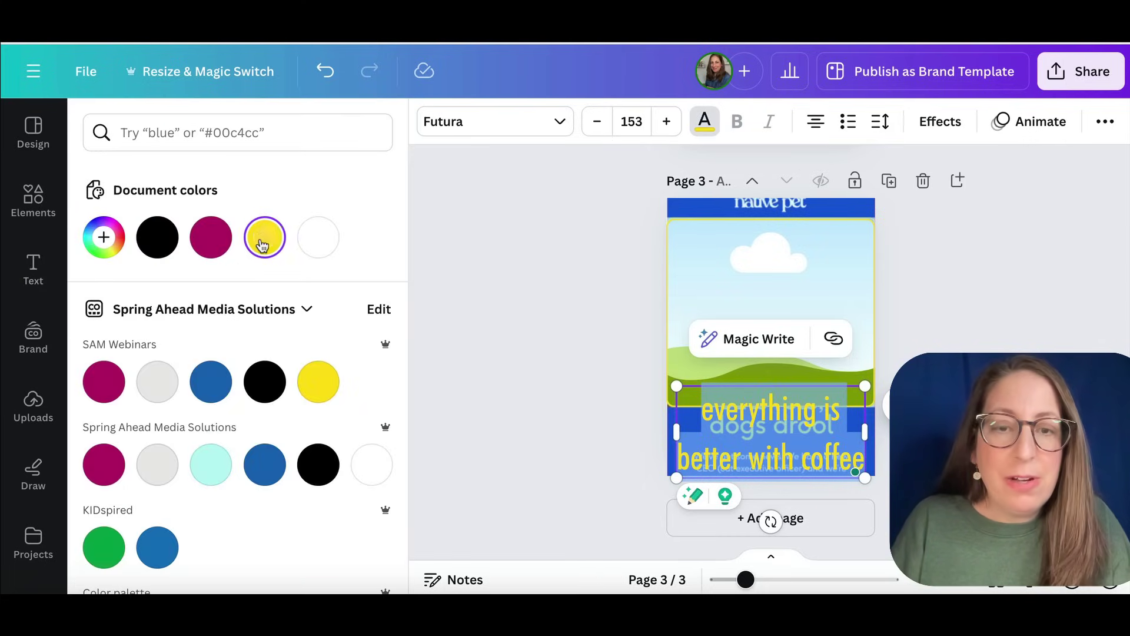
left_click(880, 121)
left_click_drag(954, 270, 906, 296)
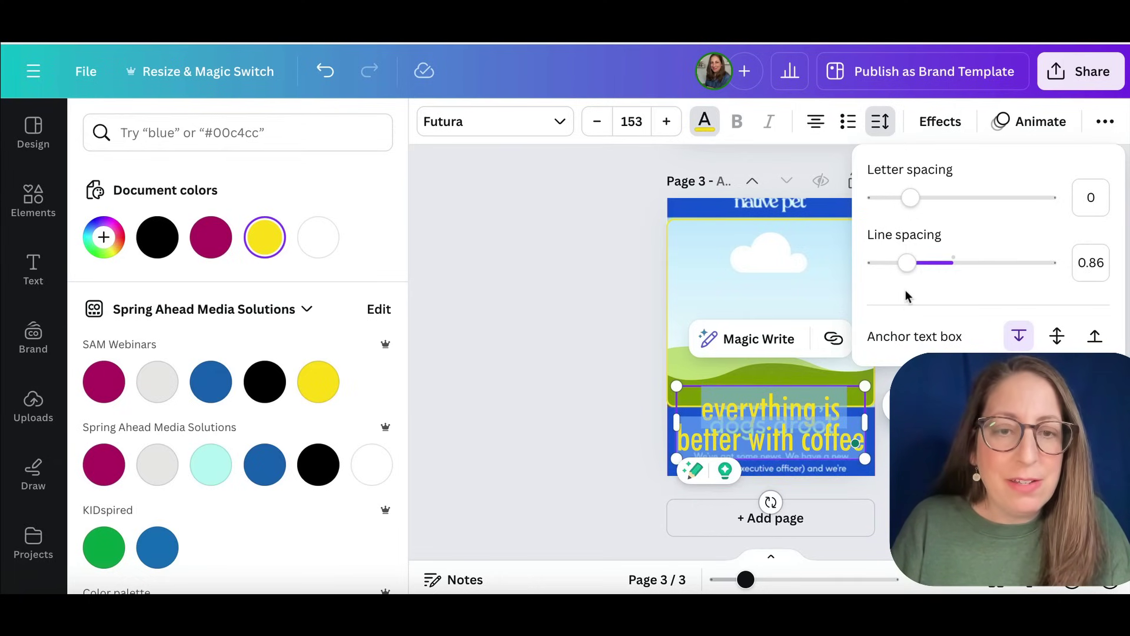
left_click(759, 207)
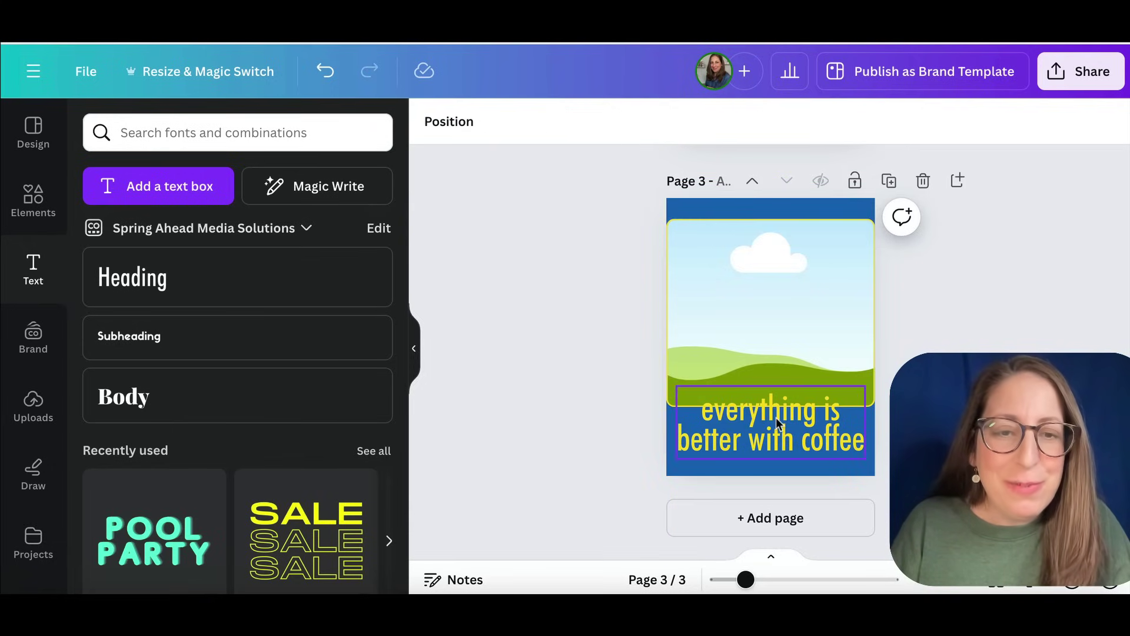
Step: Give the coffee slogan a blue Outline effect at maximum thickness 200
left_click(799, 437)
left_click(939, 123)
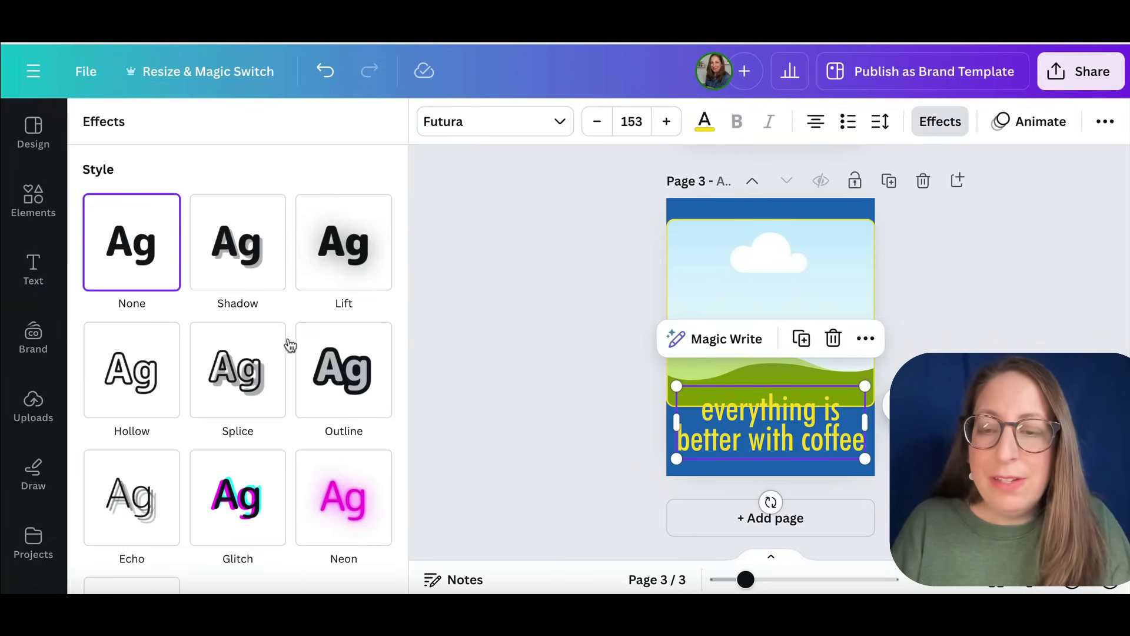
scroll(320, 325, "down", 2)
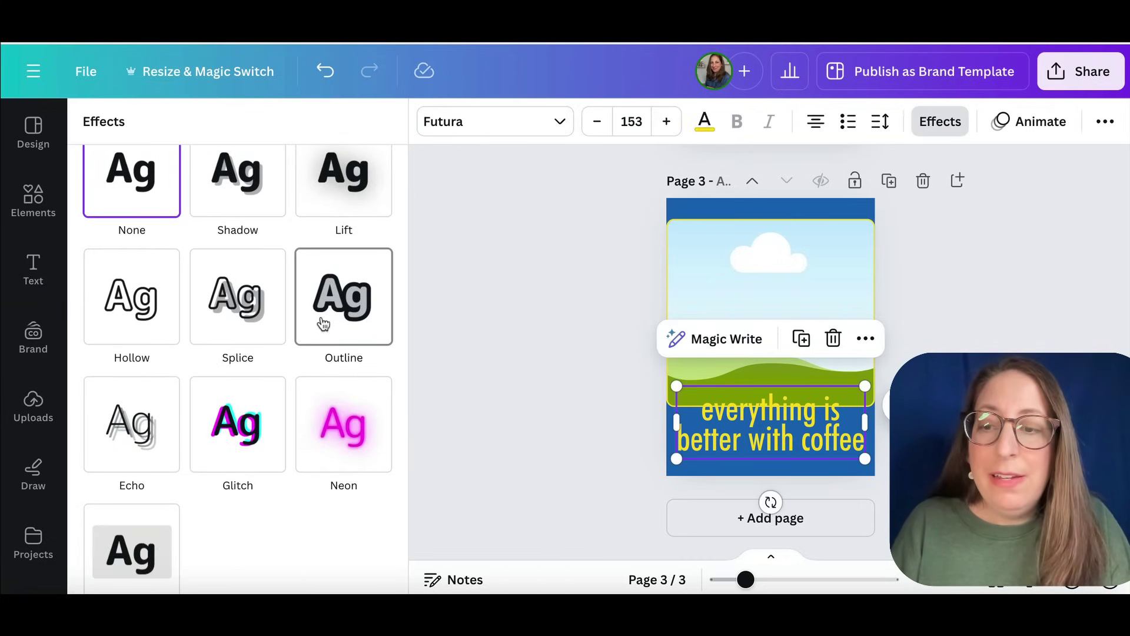
scroll(320, 324, "down", 2)
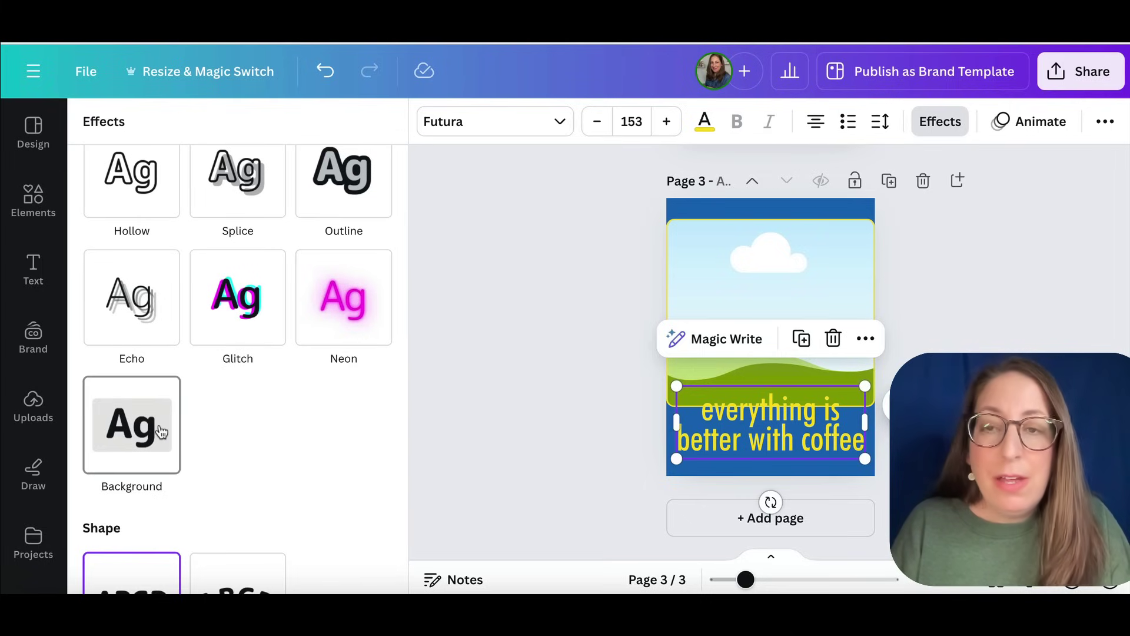
left_click(353, 204)
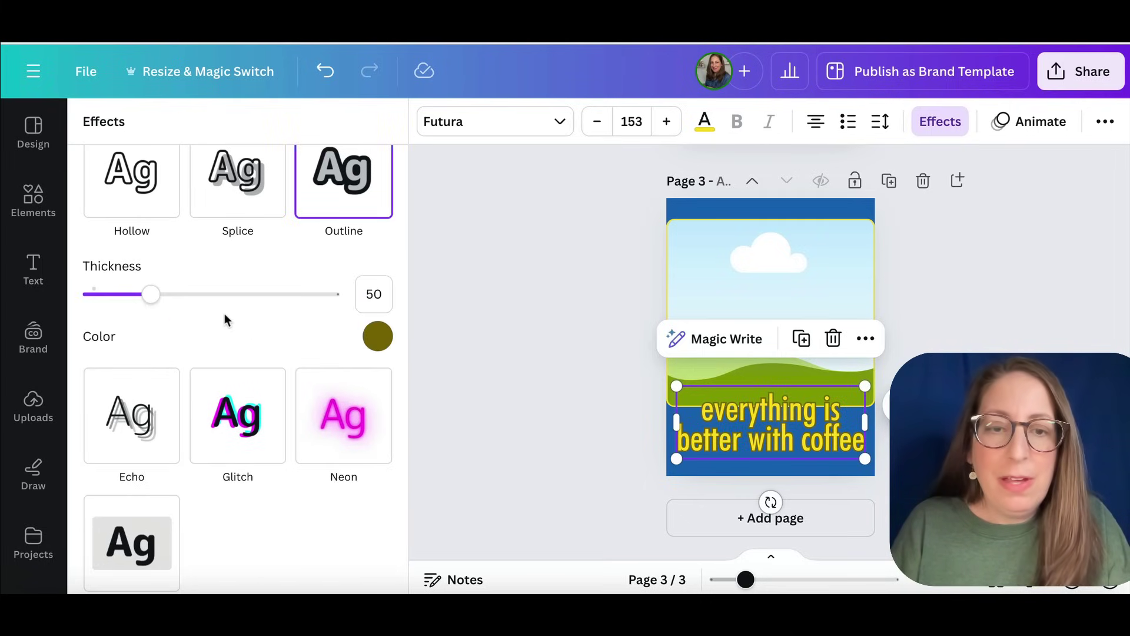
left_click_drag(152, 296, 364, 303)
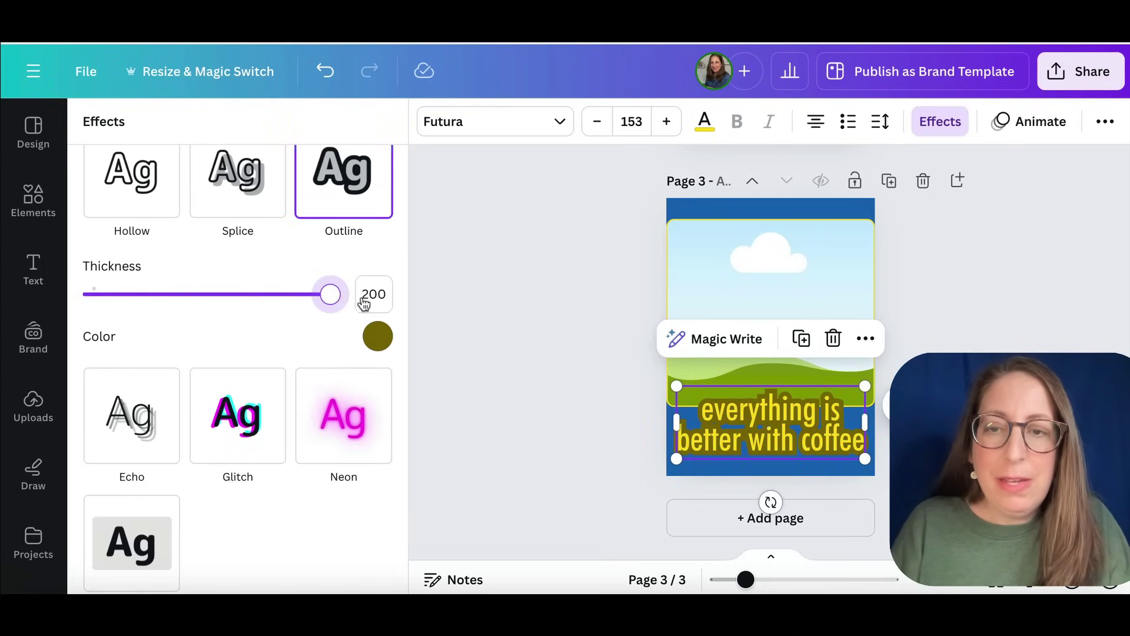
left_click(379, 335)
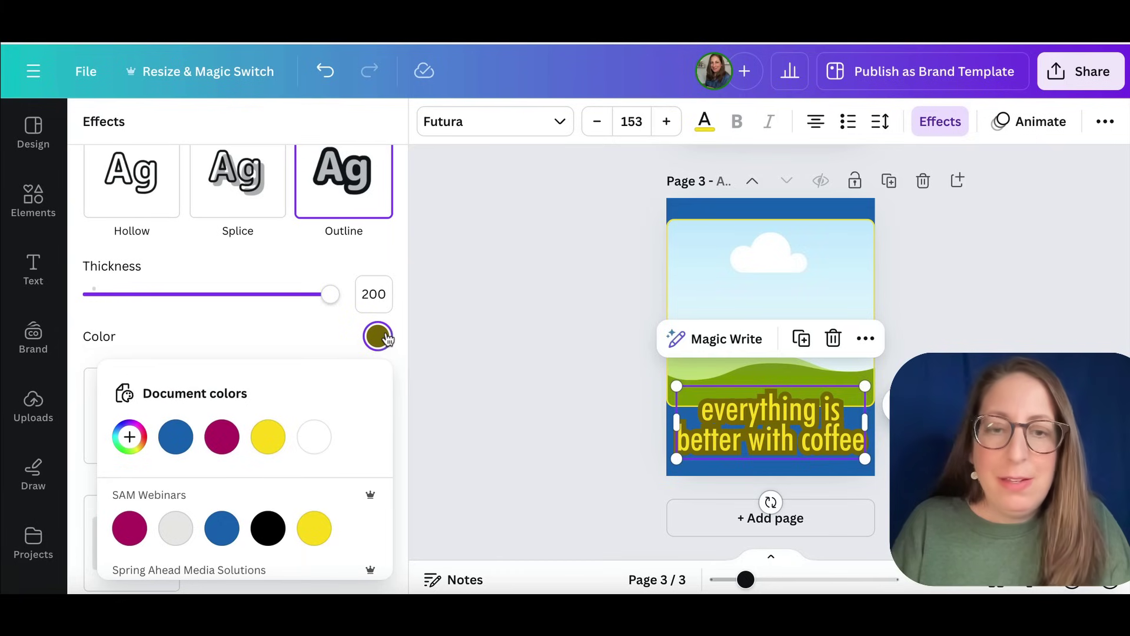
left_click(187, 438)
left_click(506, 391)
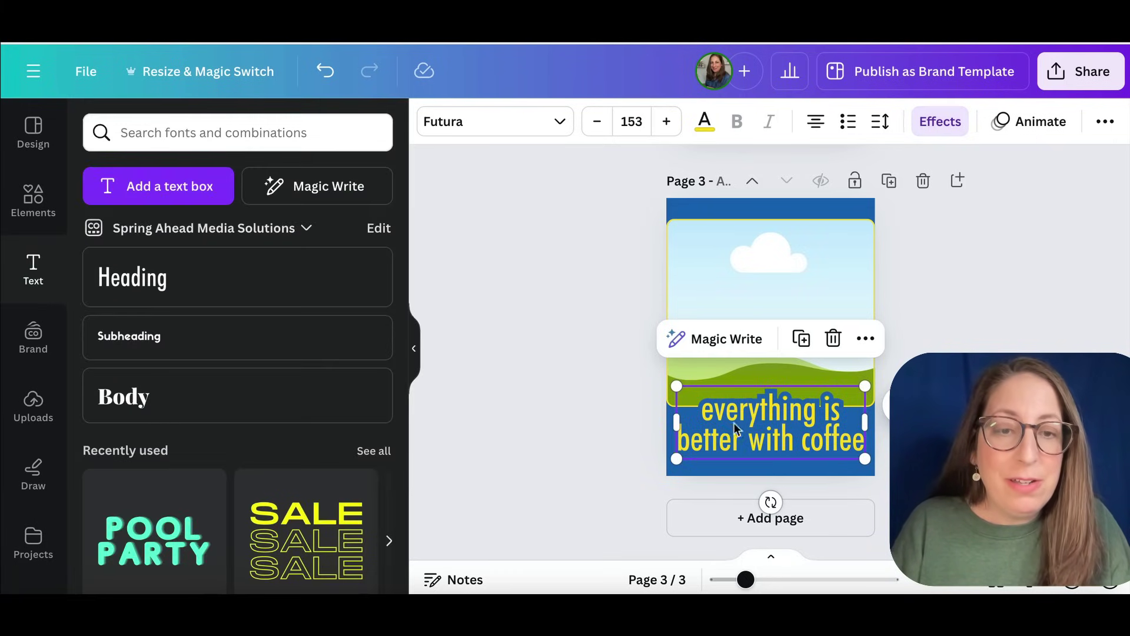
Step: Move the slogan up over the hills and settle back on the outline effect
left_click_drag(734, 427, 748, 411)
left_click(568, 434)
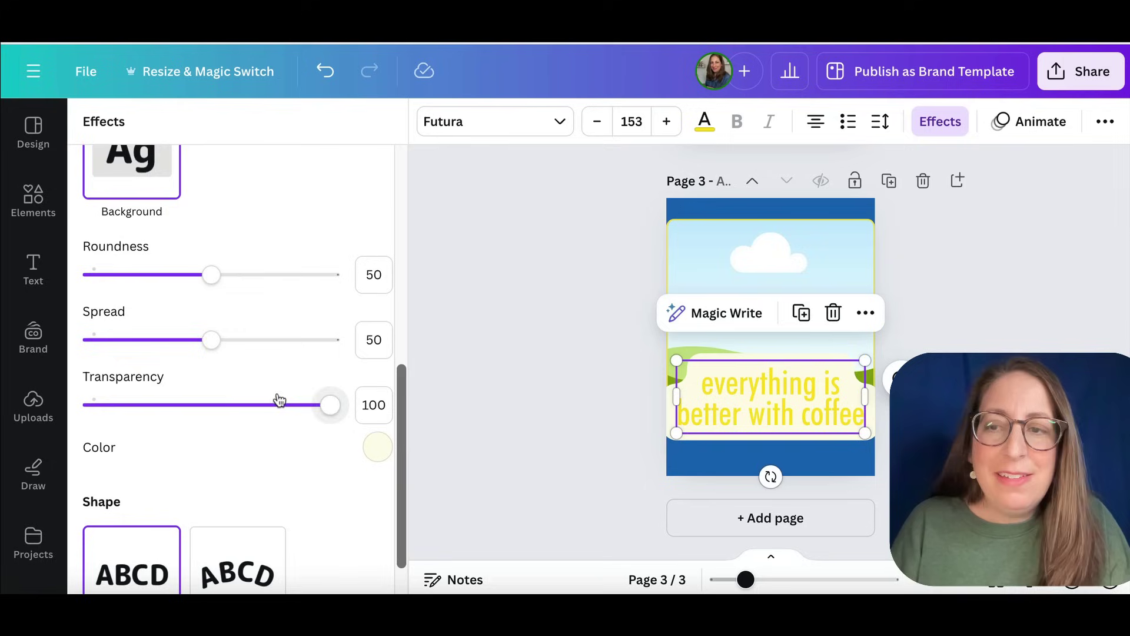
scroll(200, 335, "up", 3)
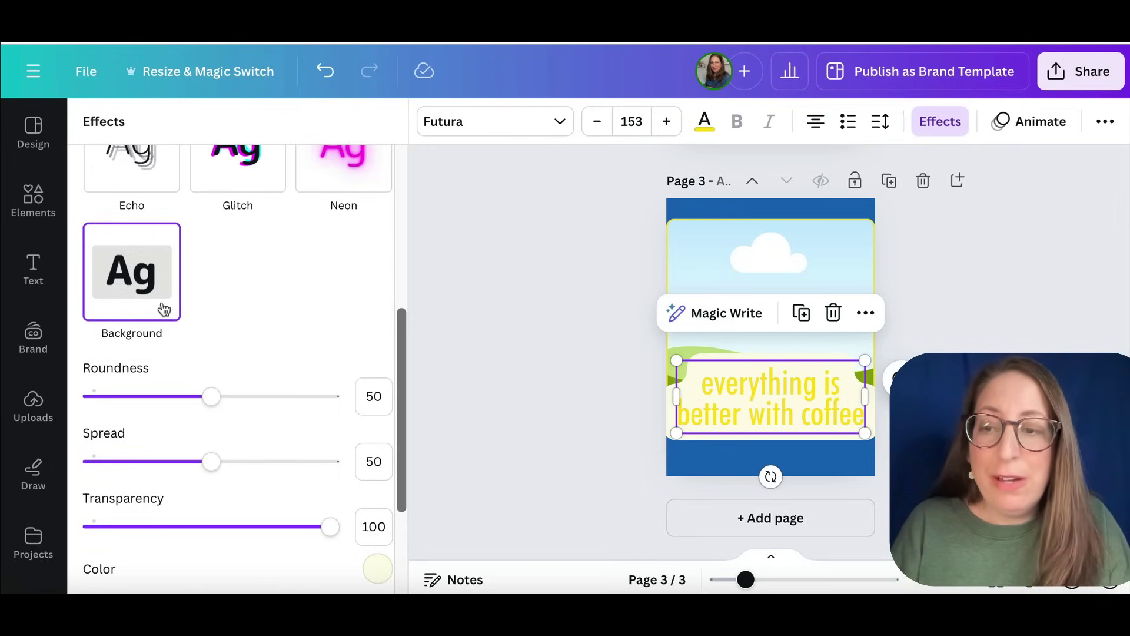
left_click_drag(211, 462, 108, 462)
left_click_drag(211, 398, 281, 407)
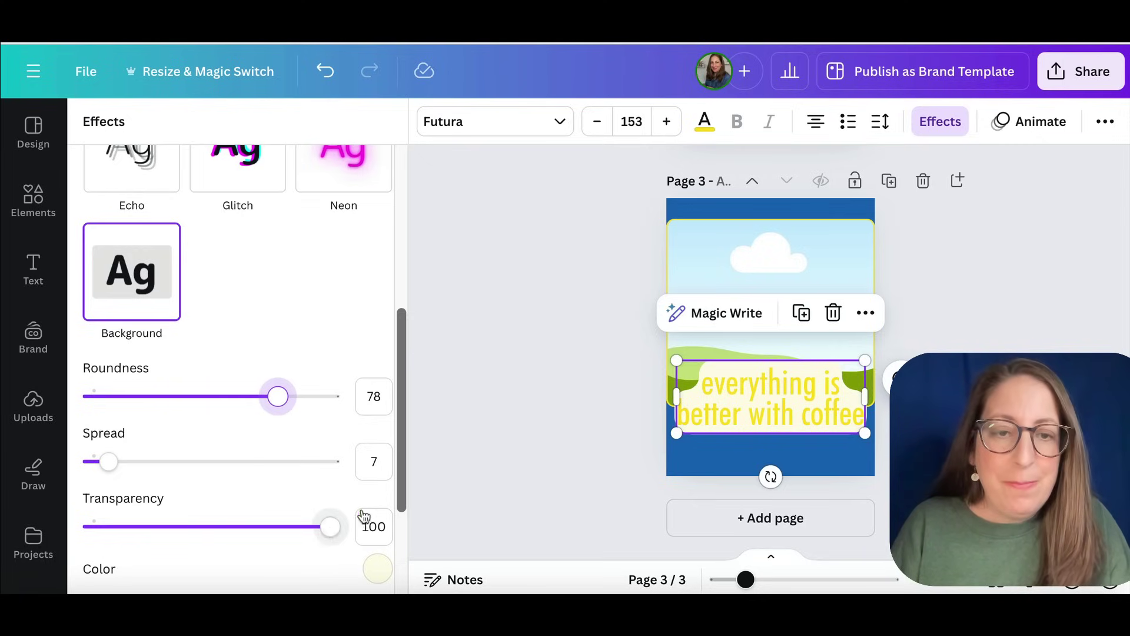
scroll(219, 459, "up", 4)
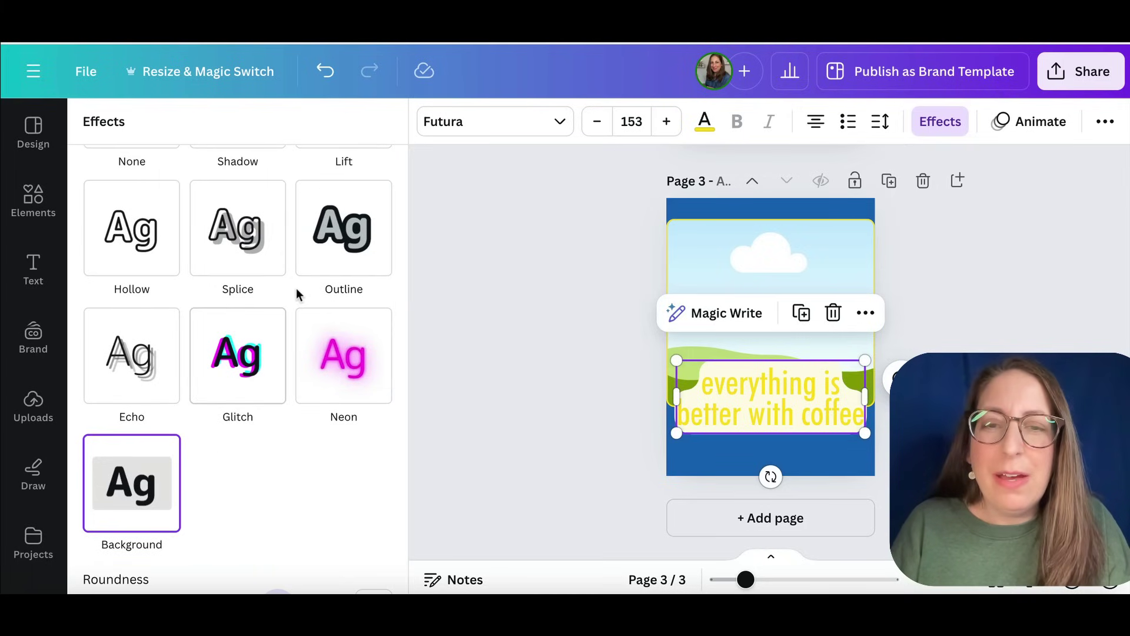
left_click(357, 248)
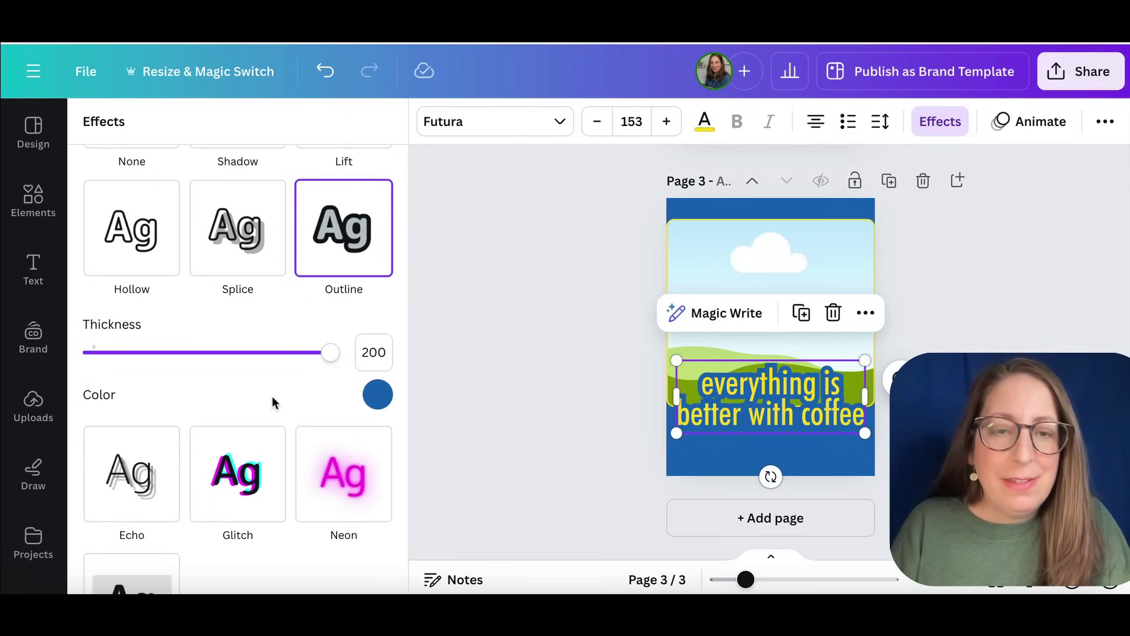
left_click(470, 362)
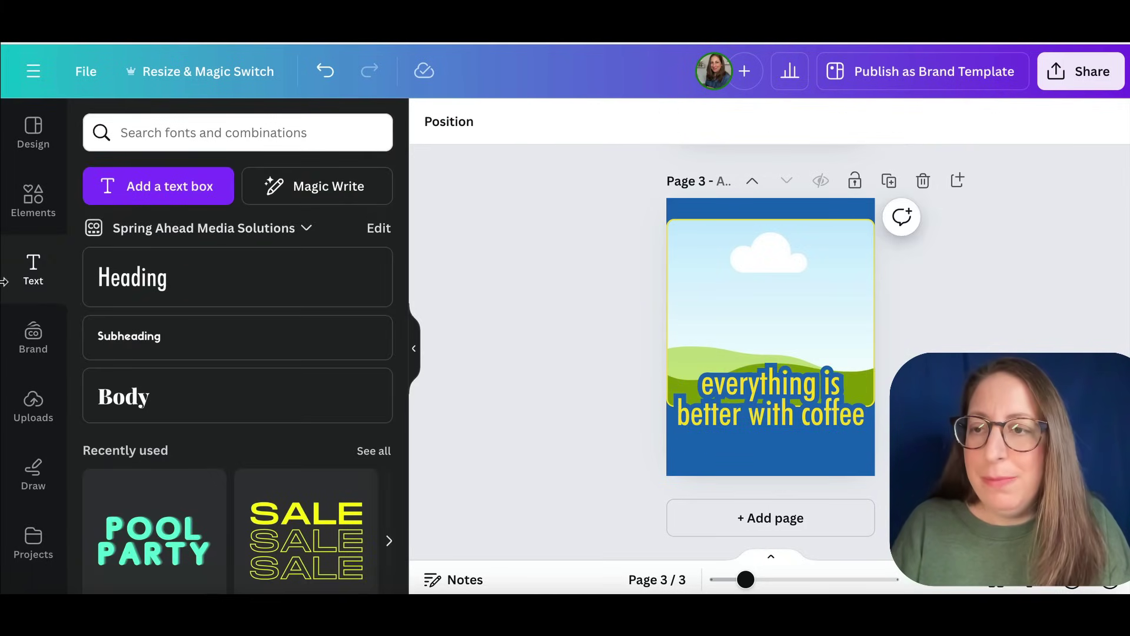
Step: Swap the backdrop for the iced coffee photo, then start a download with all pages unticked
left_click(31, 200)
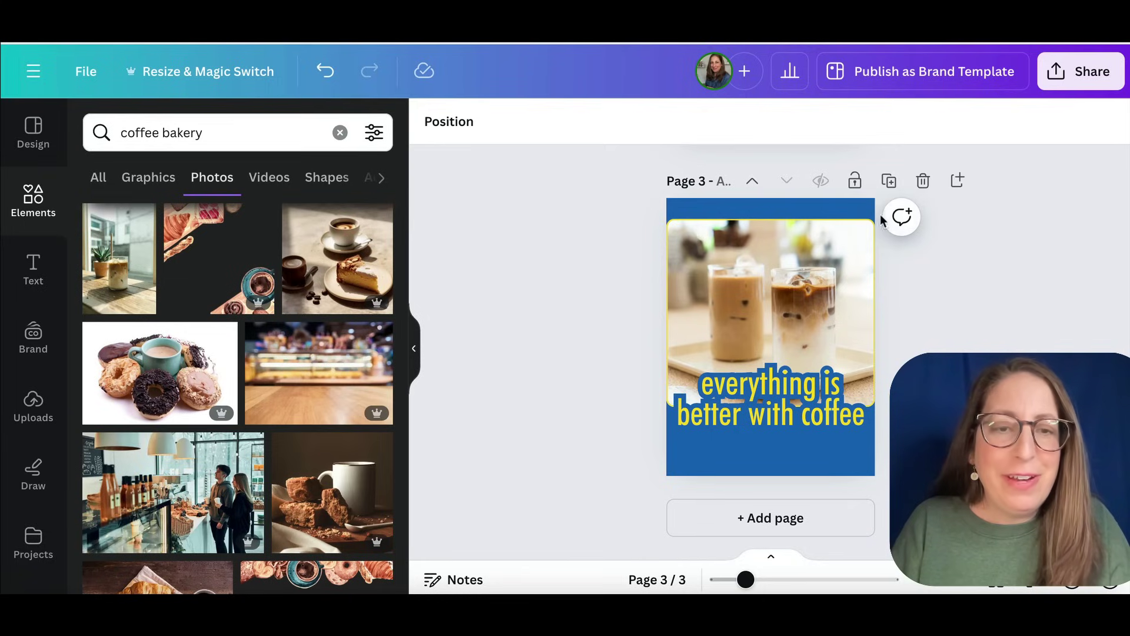
left_click(1082, 73)
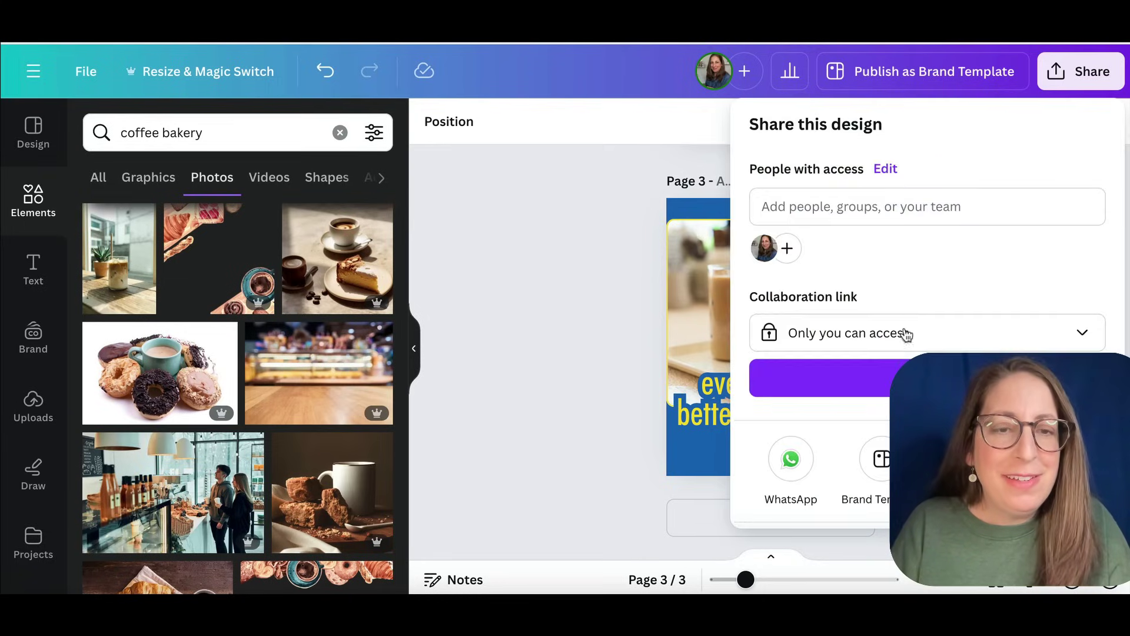
scroll(903, 333, "down", 3)
left_click(897, 364)
left_click(873, 418)
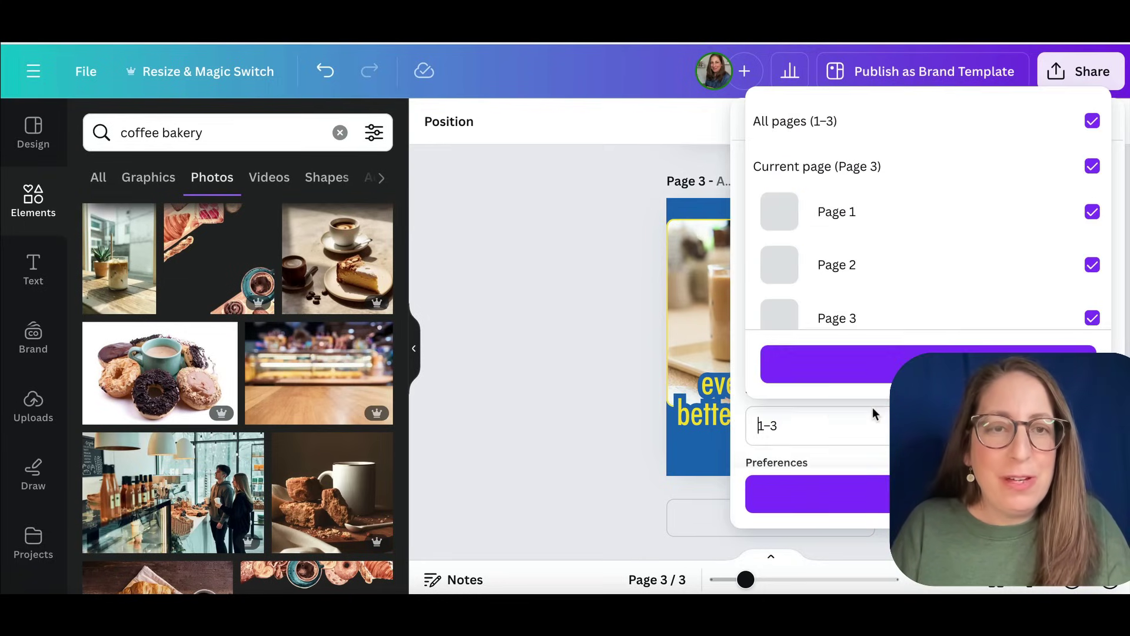
left_click(895, 125)
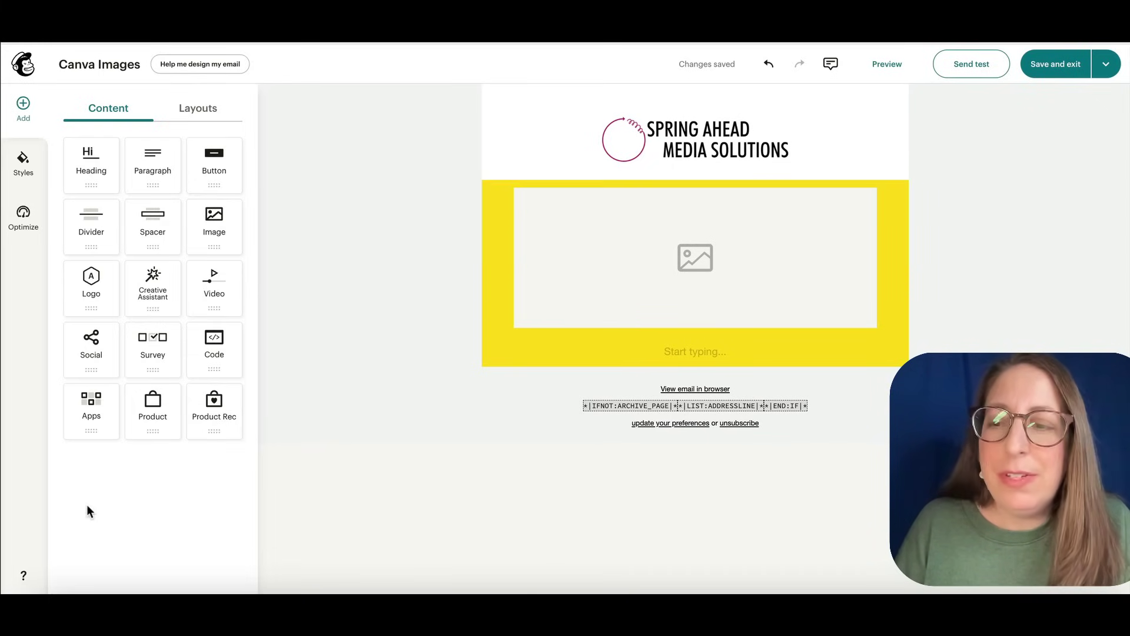
Step: Place the WE LOVE CINNAMON ROLLS graphic in the header image block, scaled to 66%
left_click(560, 243)
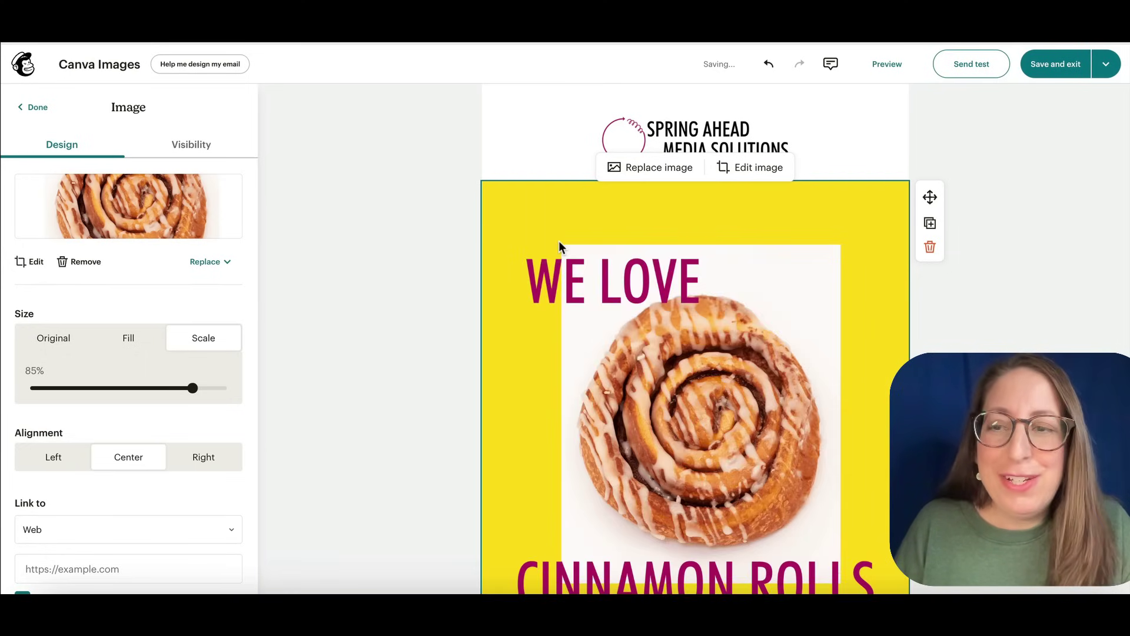
scroll(559, 241, "down", 2)
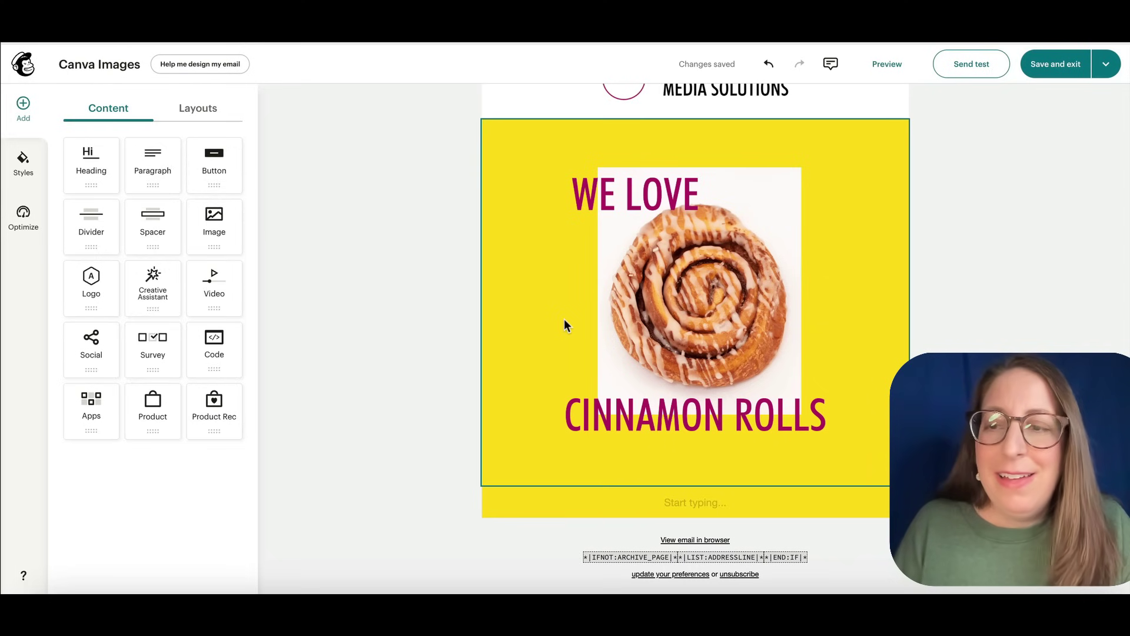
left_click_drag(143, 388, 111, 388)
left_click(129, 337)
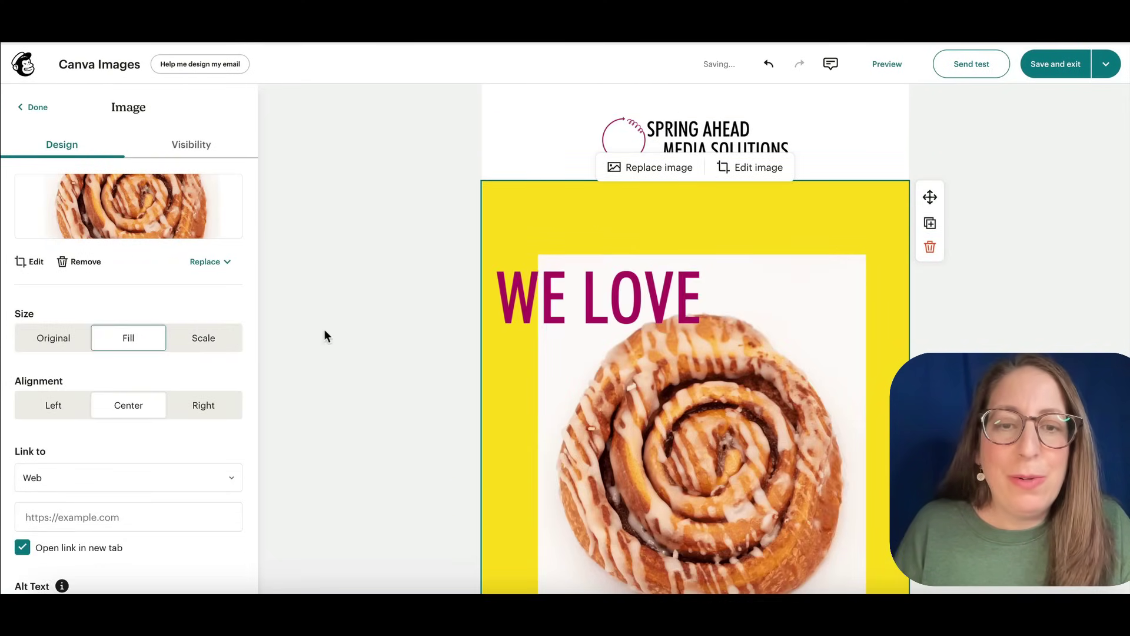
scroll(377, 321, "down", 5)
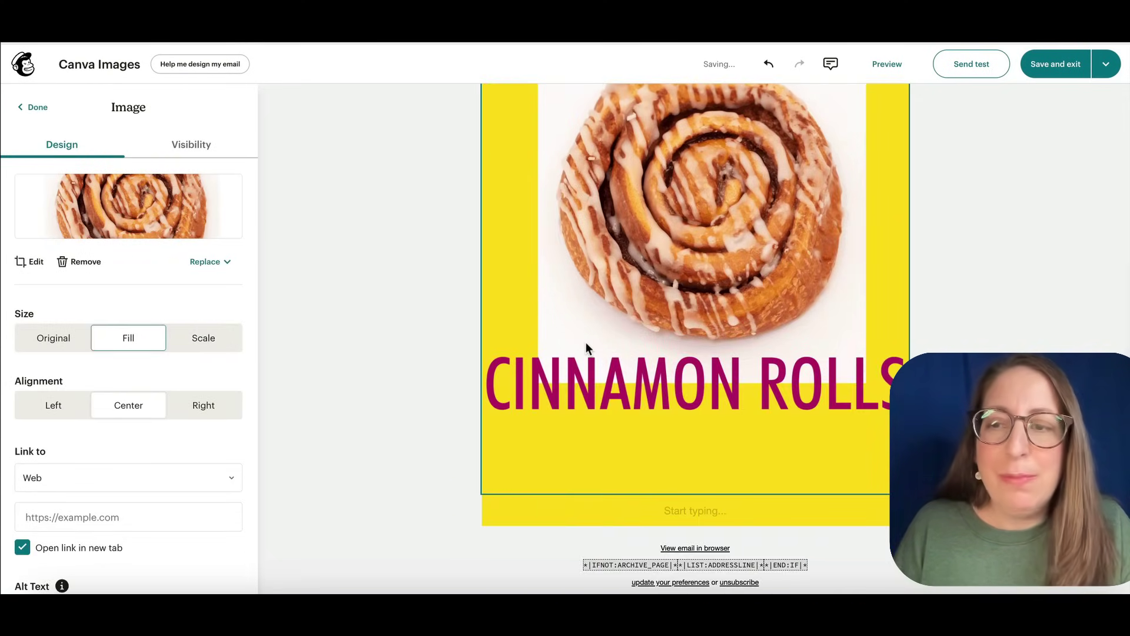
scroll(586, 348, "up", 3)
left_click(205, 334)
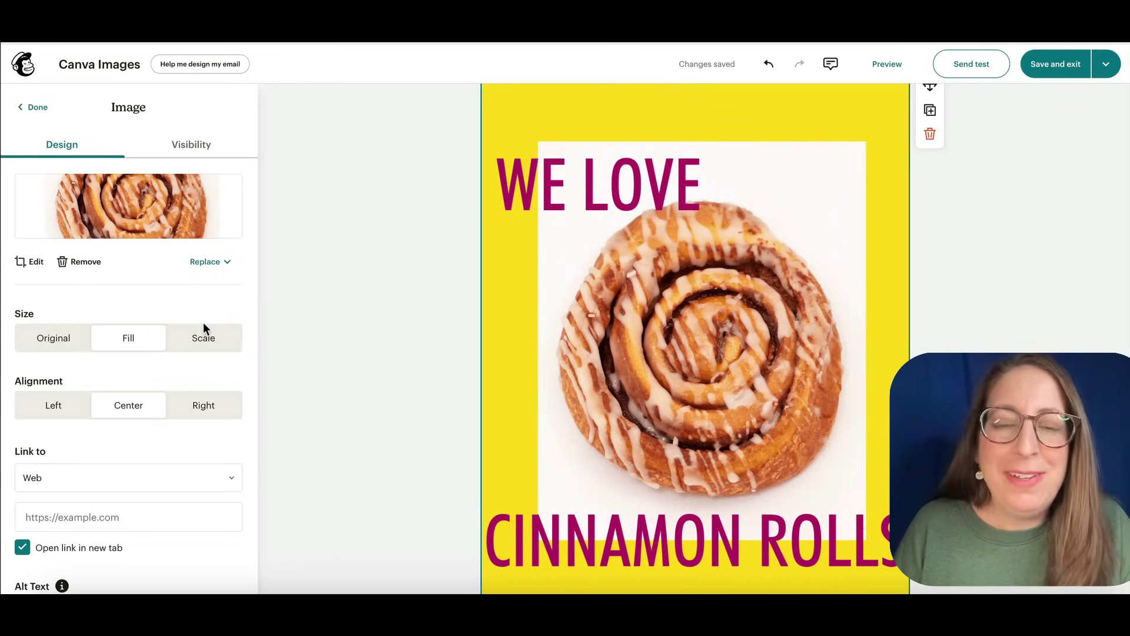
left_click(387, 294)
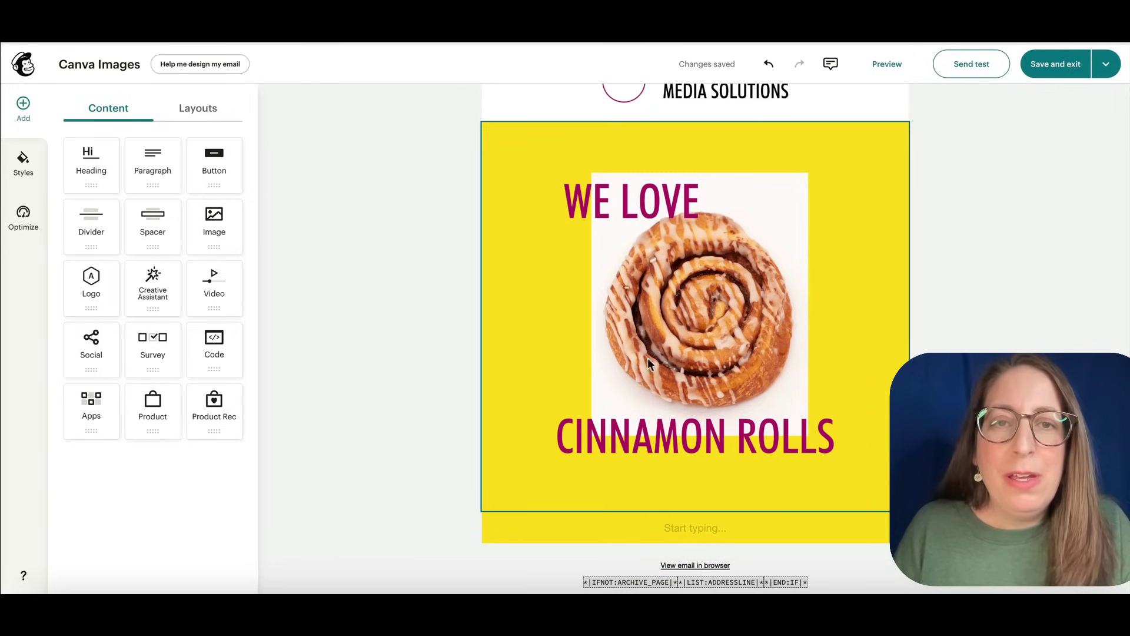
left_click(679, 276)
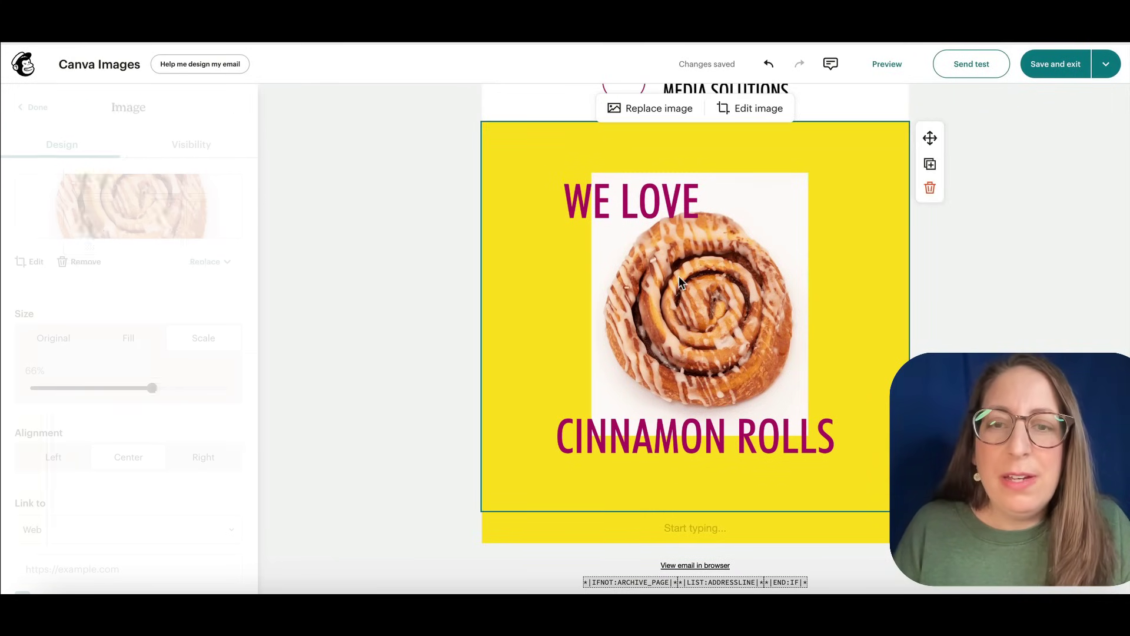
Step: Crop the cinnamon roll graphic by trimming its top and bottom edges
left_click(749, 109)
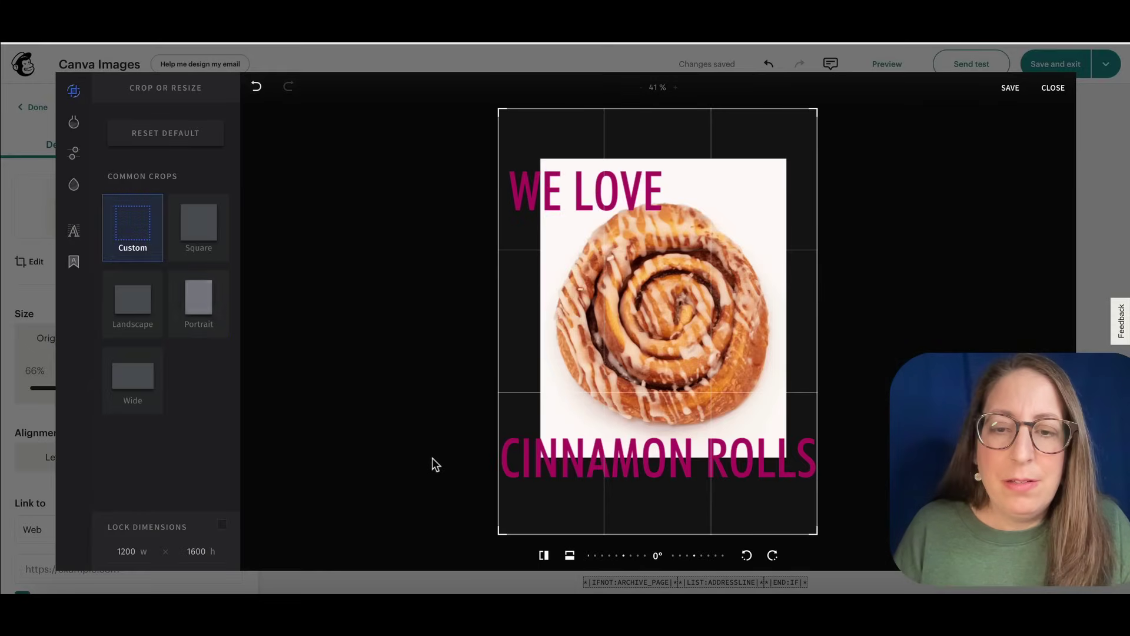
left_click_drag(499, 534, 492, 484)
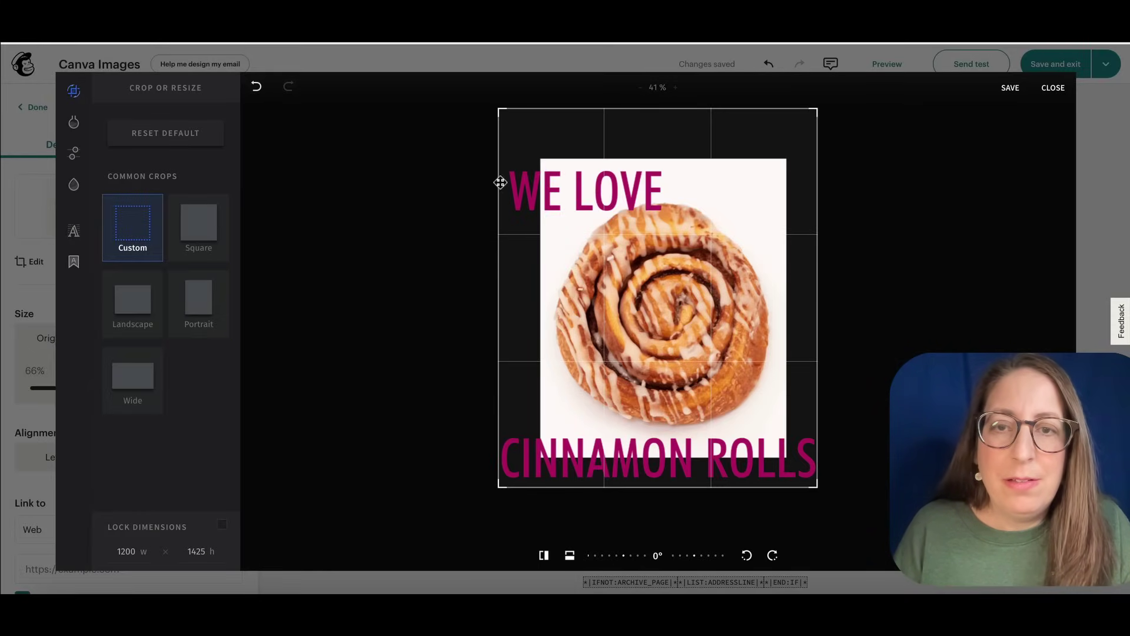
left_click_drag(505, 114, 497, 162)
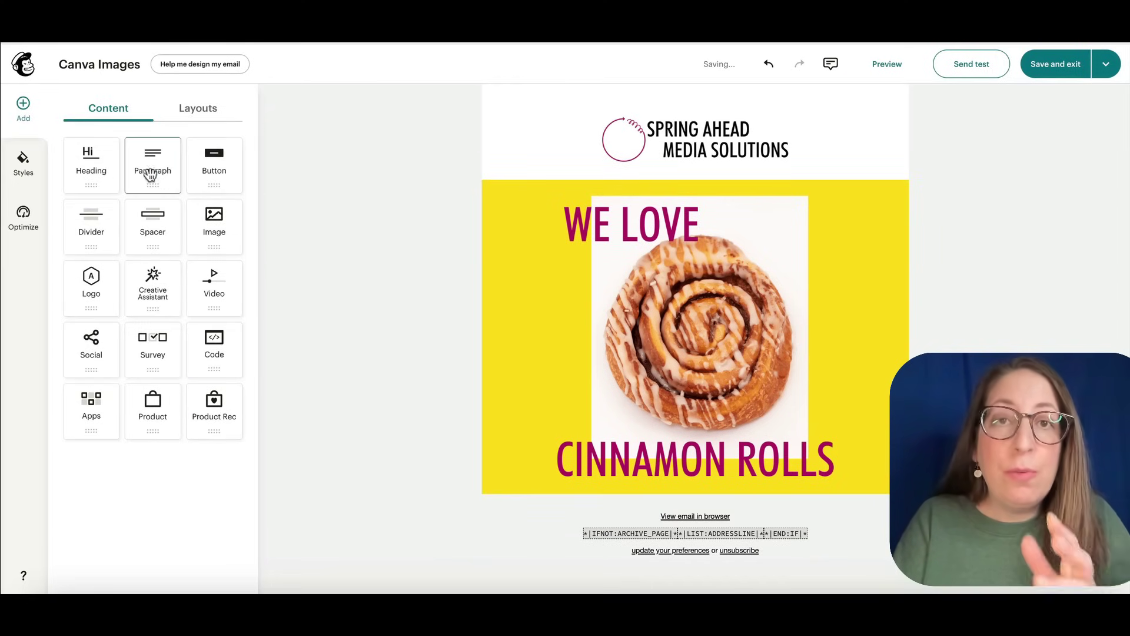
Step: Add a heading below the graphic reading 'Sunday is Cinnamon Roll Day!'
left_click_drag(89, 162, 686, 456)
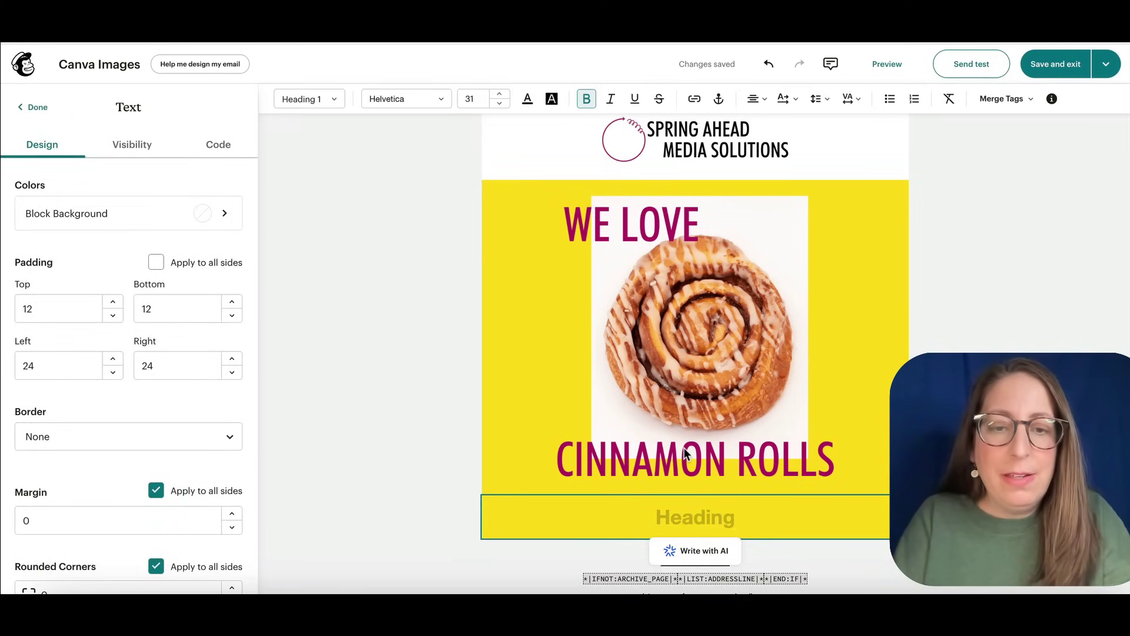
type("Sunday")
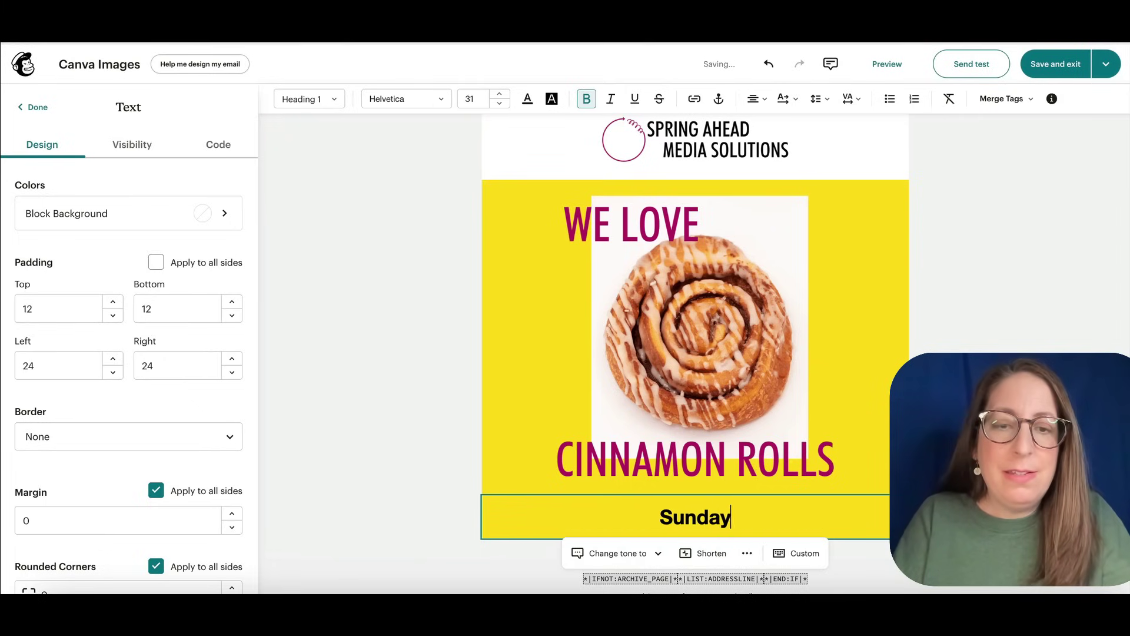
type(" is Cinnamon Roll Day")
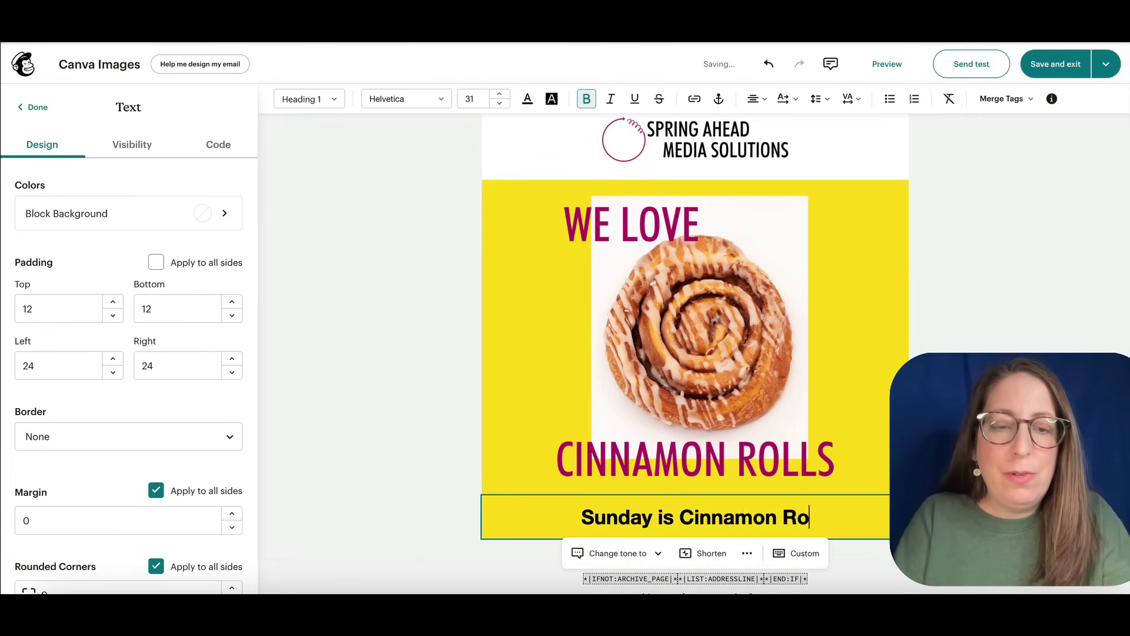
type("!")
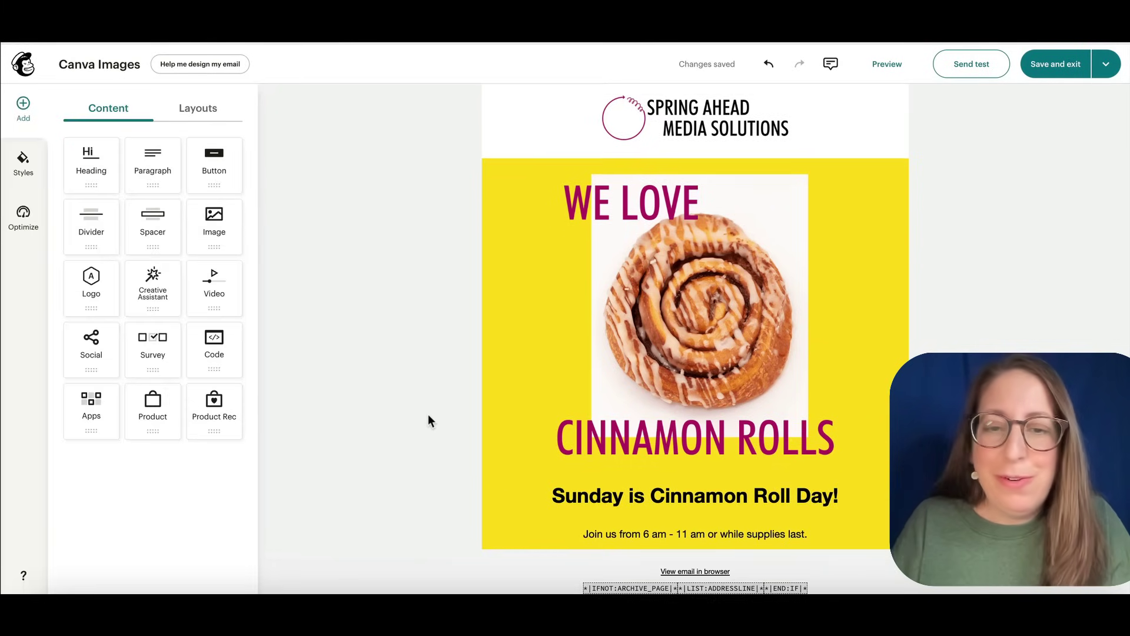
scroll(428, 415, "down", 1)
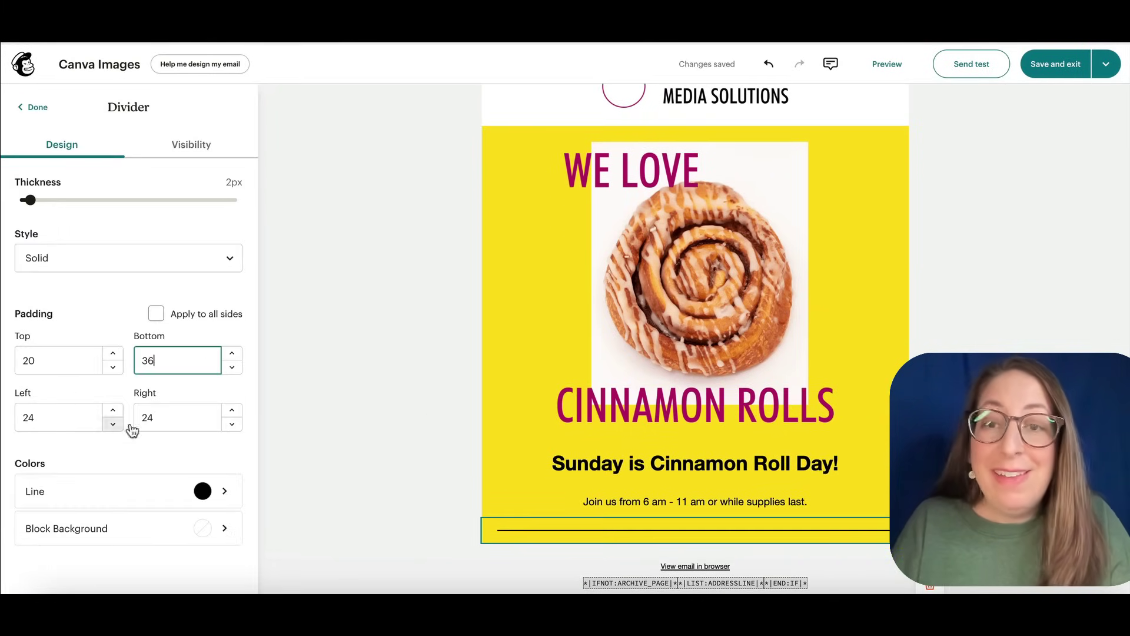
Step: Adjust the divider's right padding and add the cupcake image block on a magenta background
left_click(176, 417)
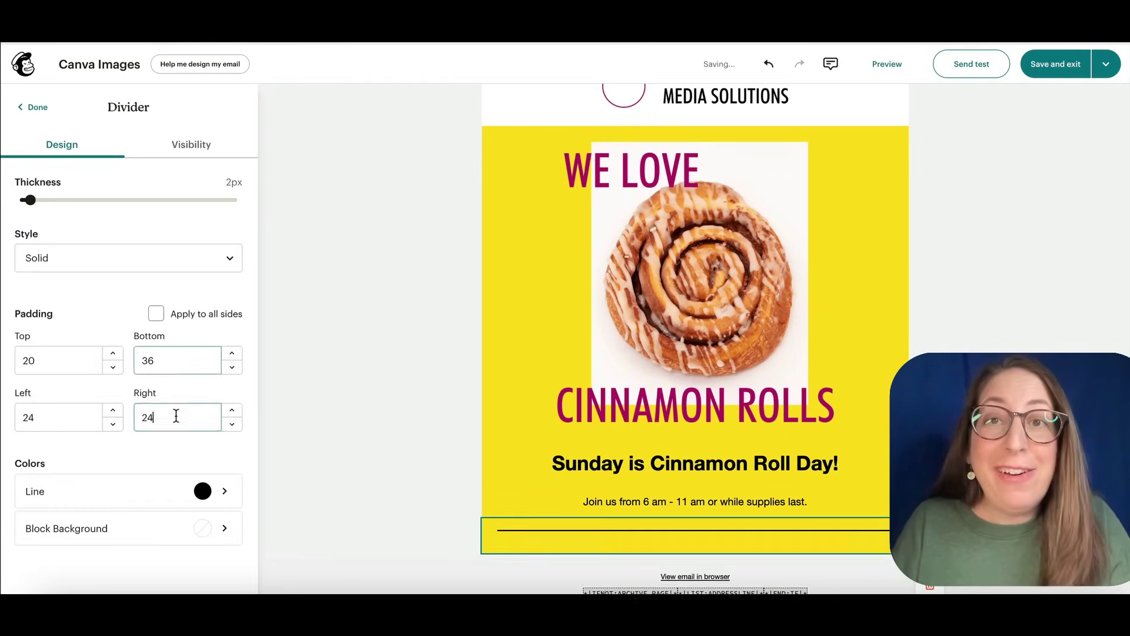
left_click(401, 384)
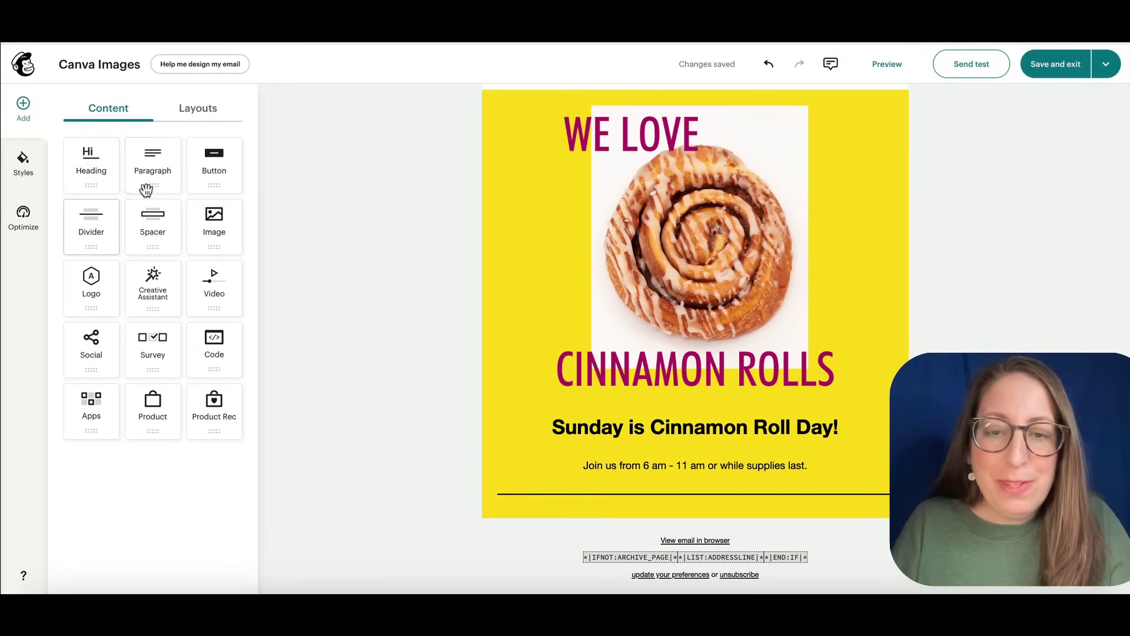
left_click_drag(203, 242, 567, 504)
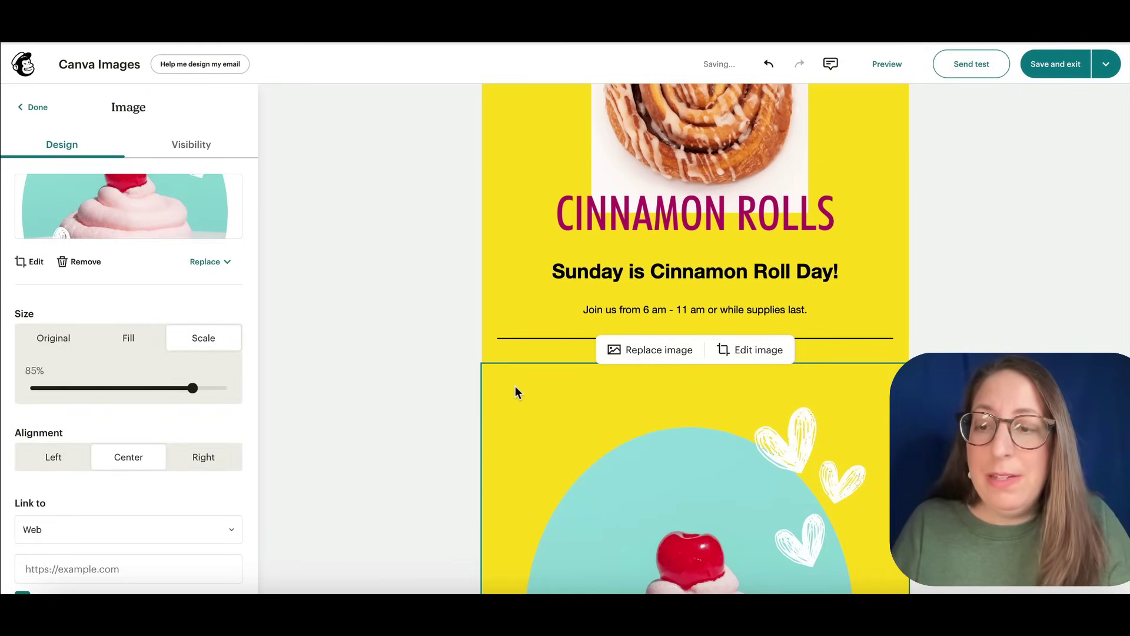
scroll(514, 386, "down", 4)
scroll(146, 401, "down", 6)
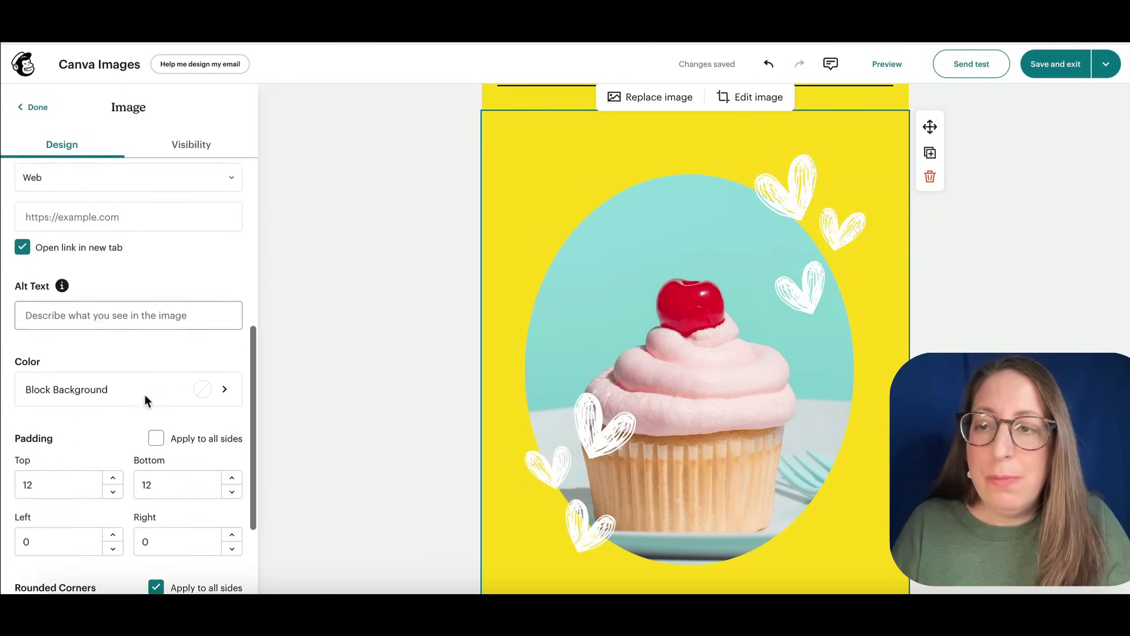
left_click(179, 366)
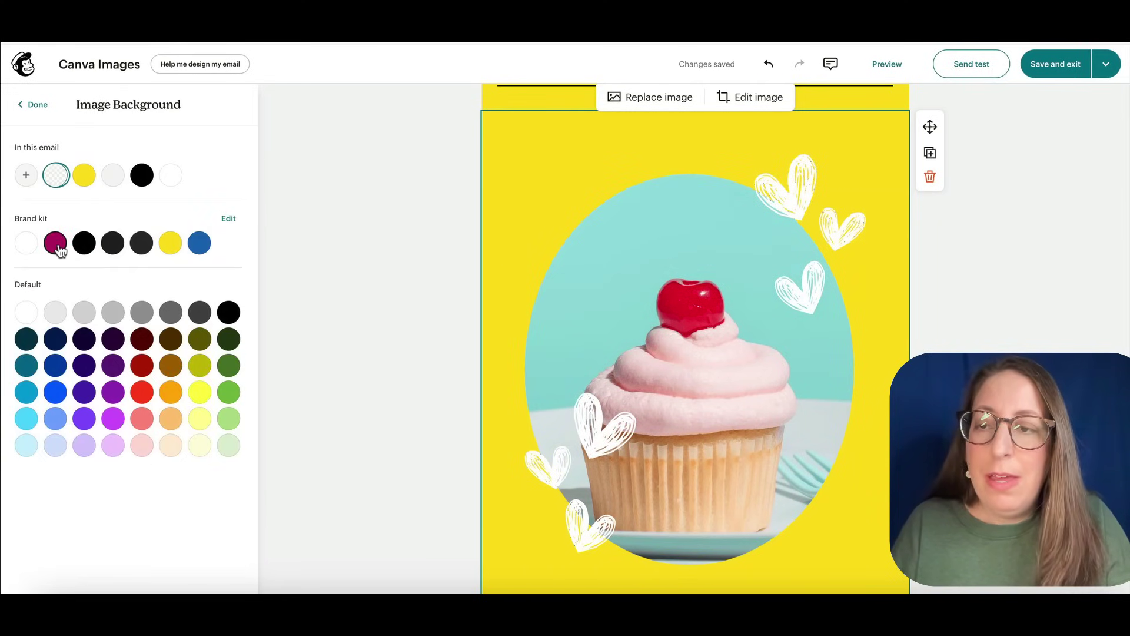
left_click(57, 233)
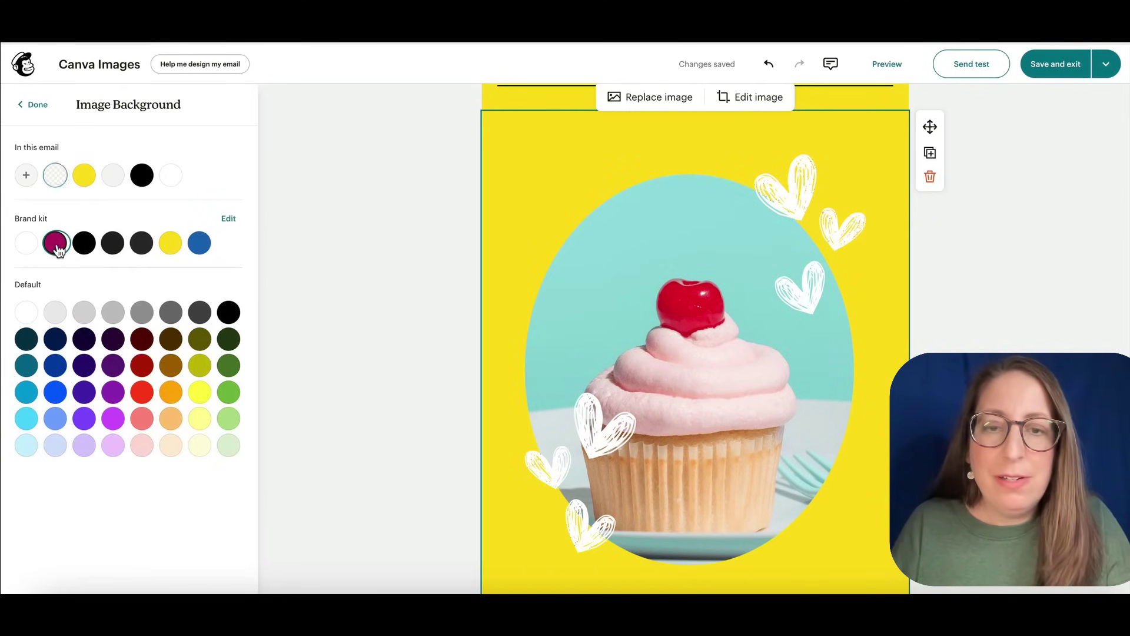
left_click(415, 321)
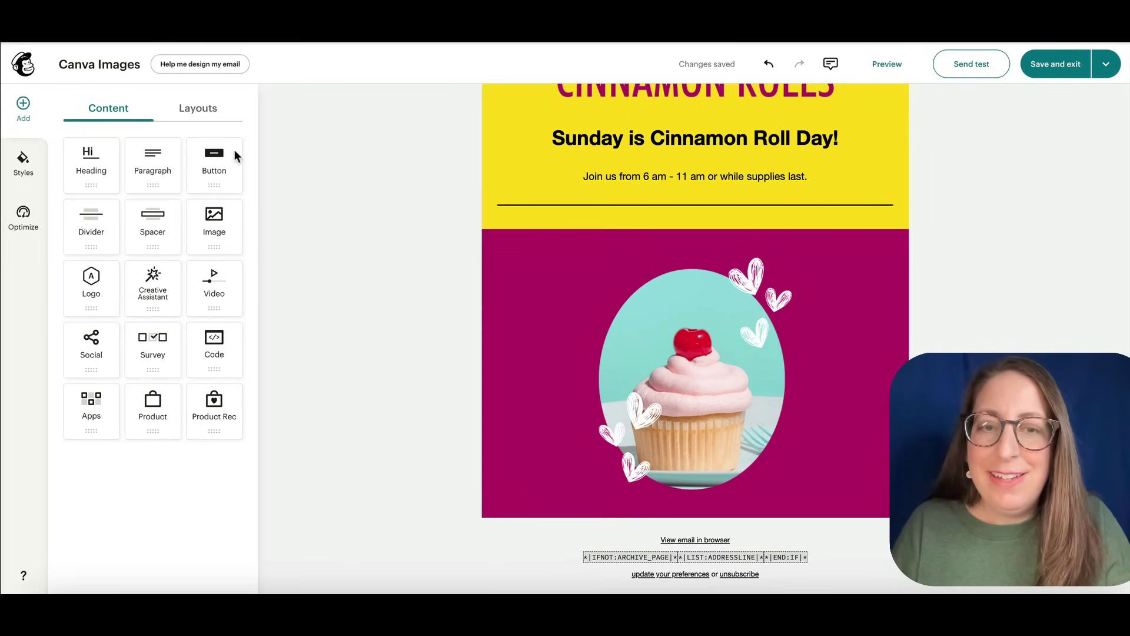
Step: Add a magenta two-column section with the cupcake image left and a paragraph right
left_click(191, 112)
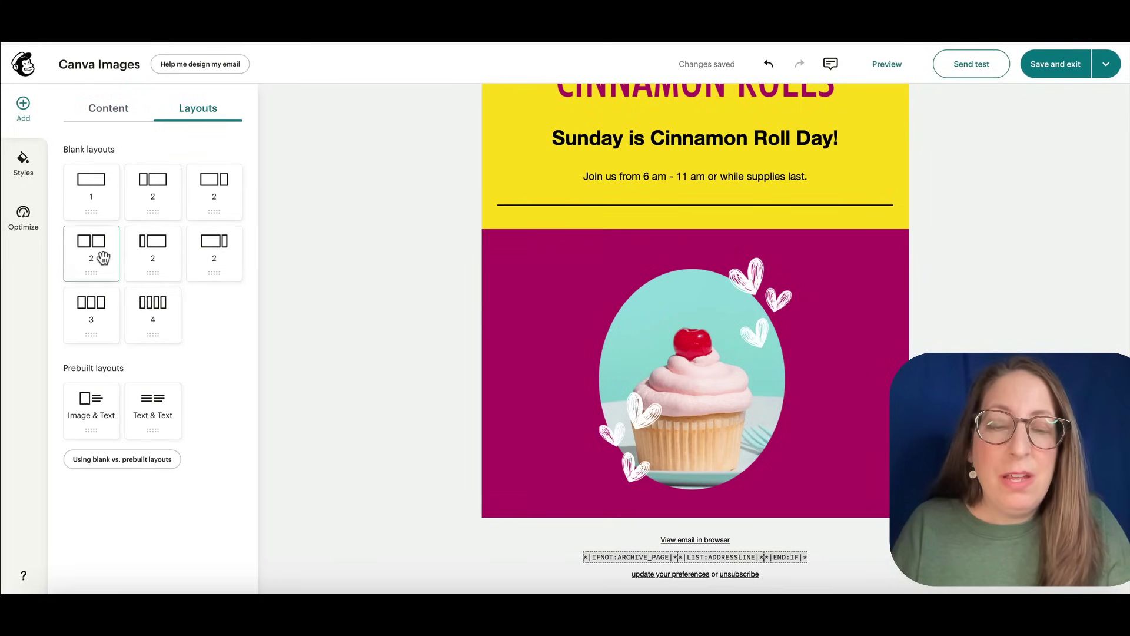
left_click_drag(99, 254, 659, 263)
left_click(126, 212)
left_click(56, 258)
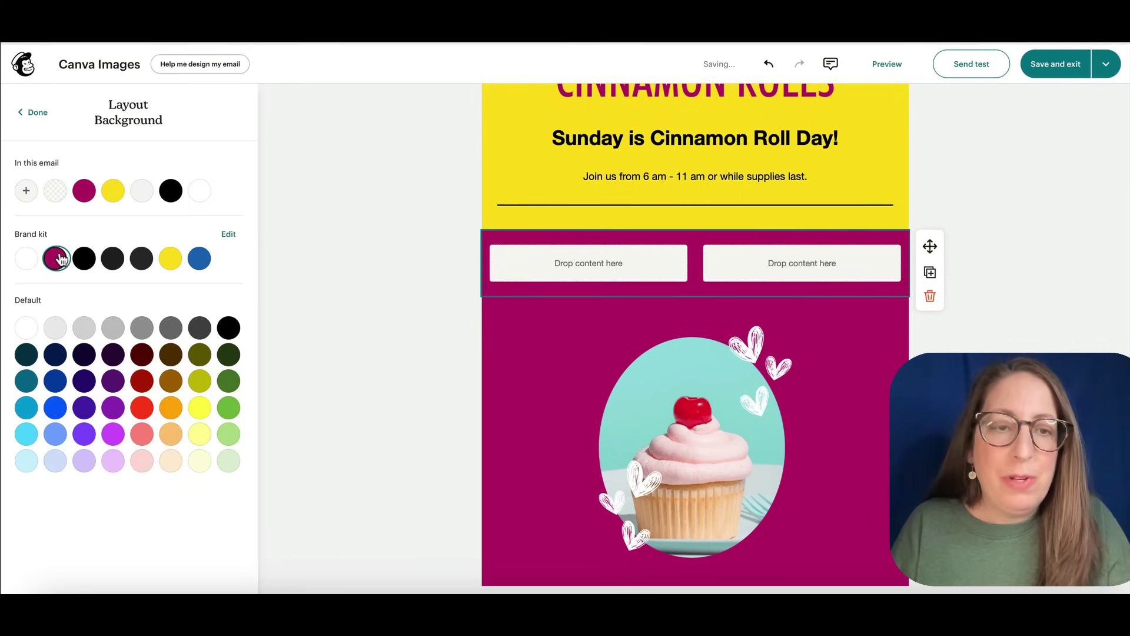
left_click(810, 368)
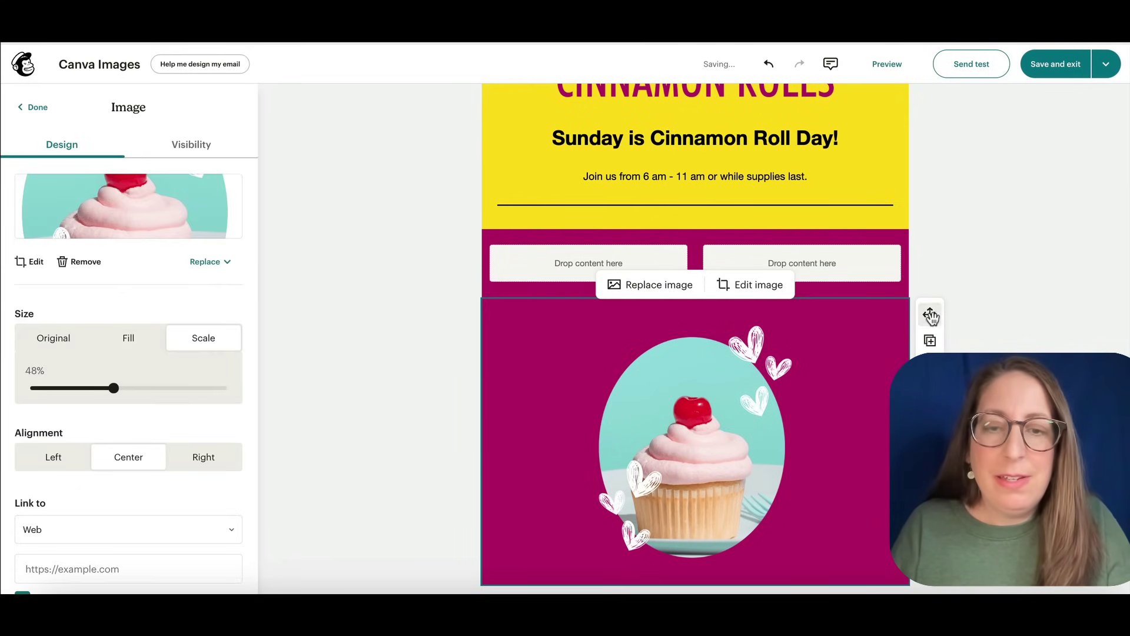
left_click_drag(930, 314, 588, 268)
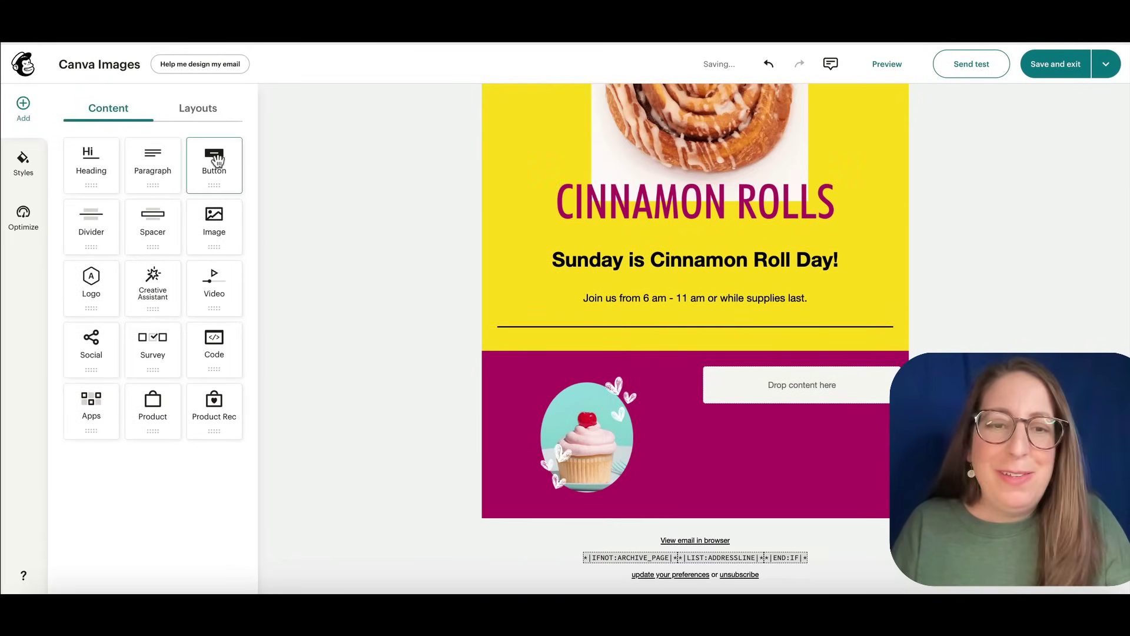
left_click_drag(154, 161, 765, 377)
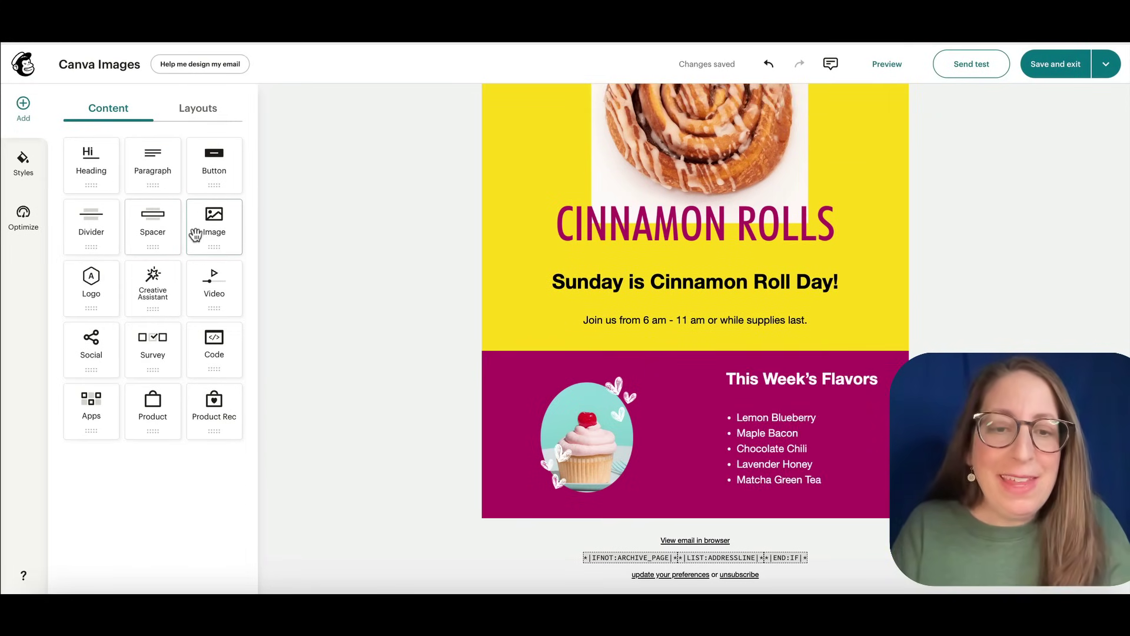
Step: Add an image block below the magenta section holding the coffee graphic on blue
left_click_drag(199, 233, 700, 514)
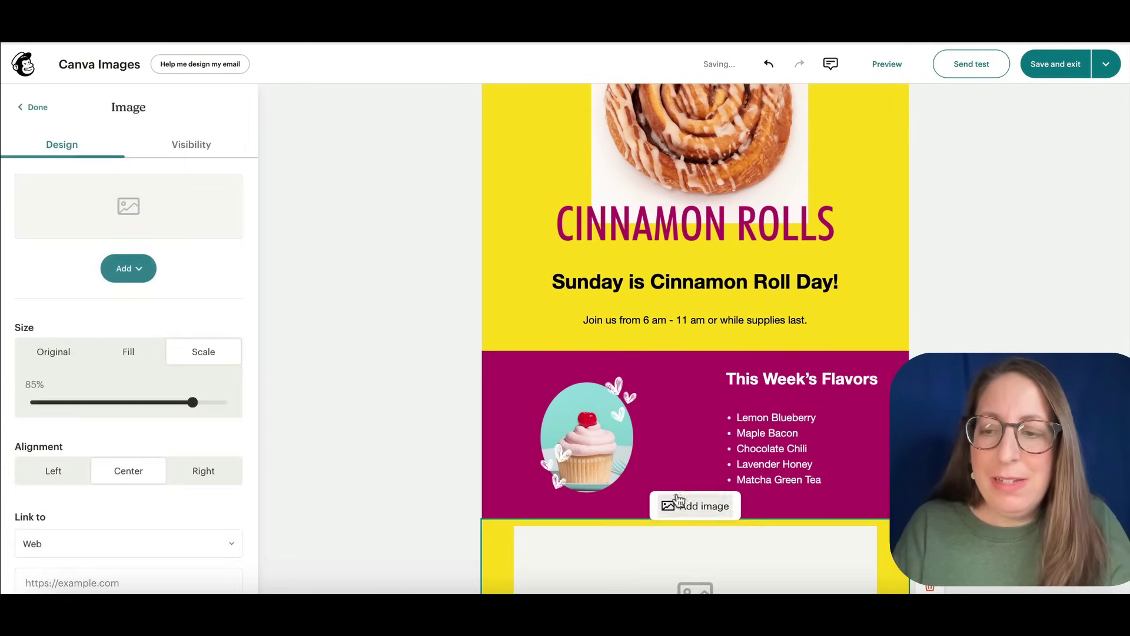
scroll(649, 467, "down", 3)
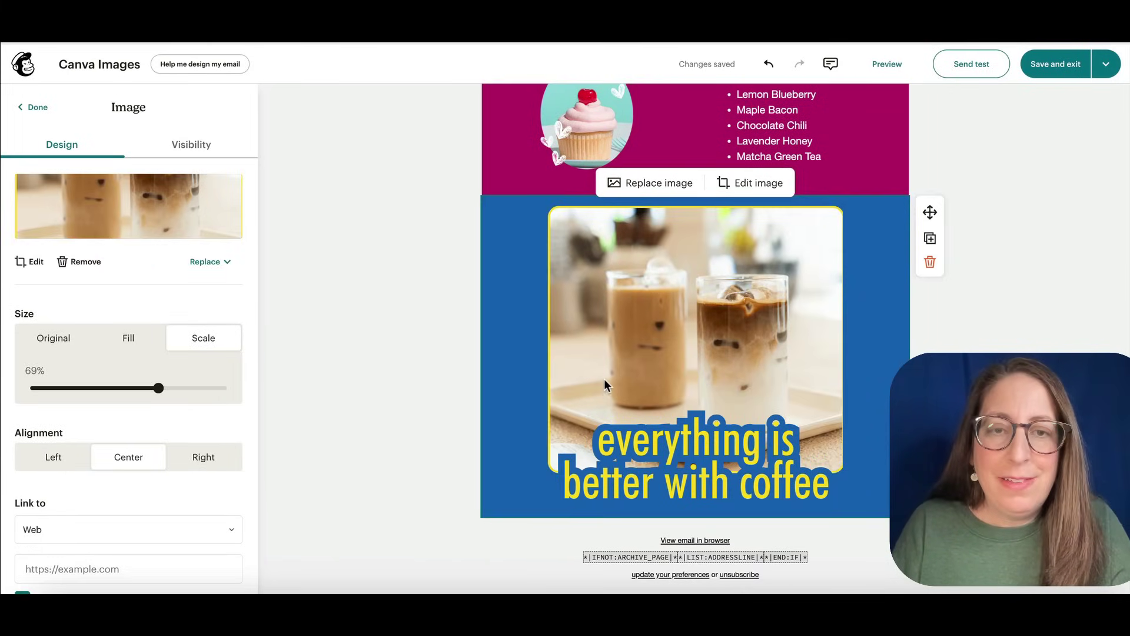
left_click(34, 107)
Step: Add a yellow 'ORDER ONLINE!' button below the coffee image with bottom padding 36
left_click_drag(215, 178, 655, 479)
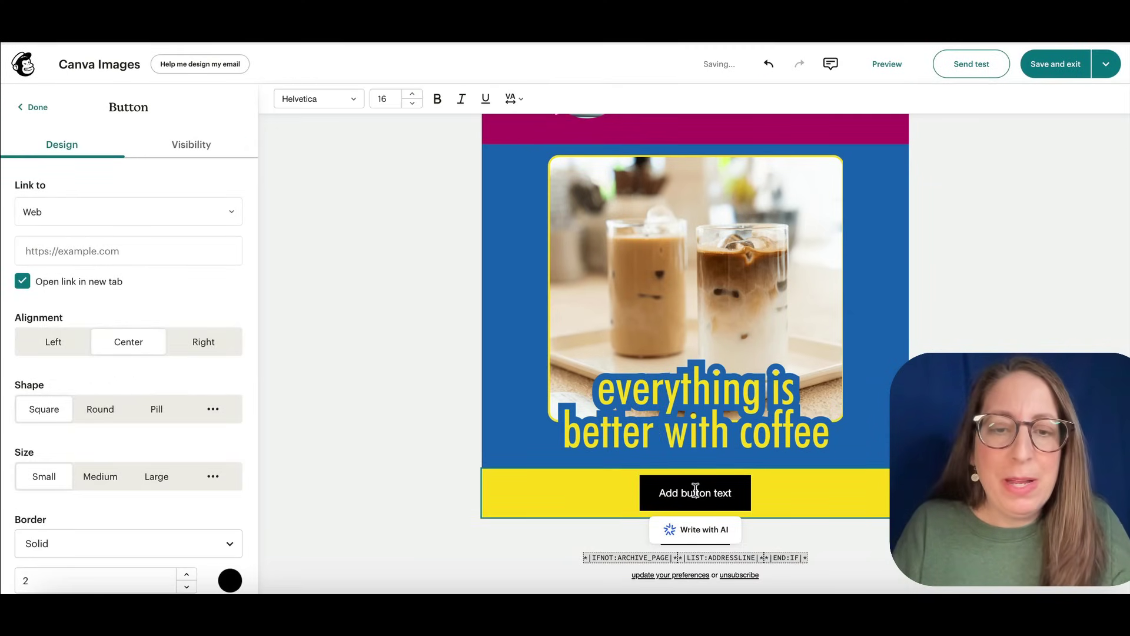
triple_click(695, 489)
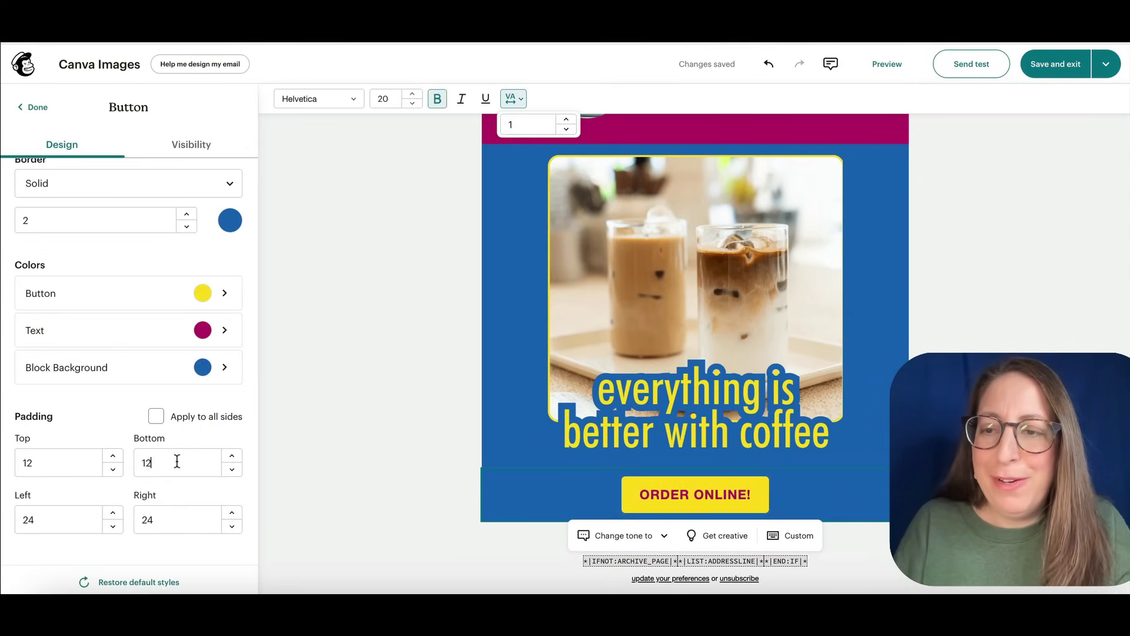
double_click(177, 461)
type("36")
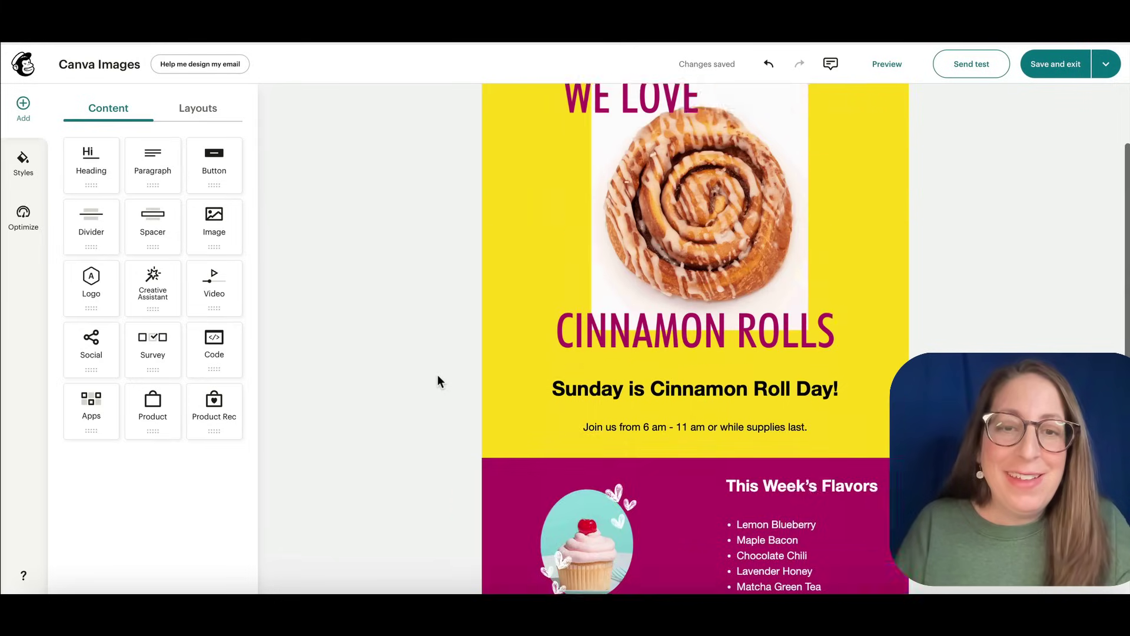
scroll(438, 381, "up", 3)
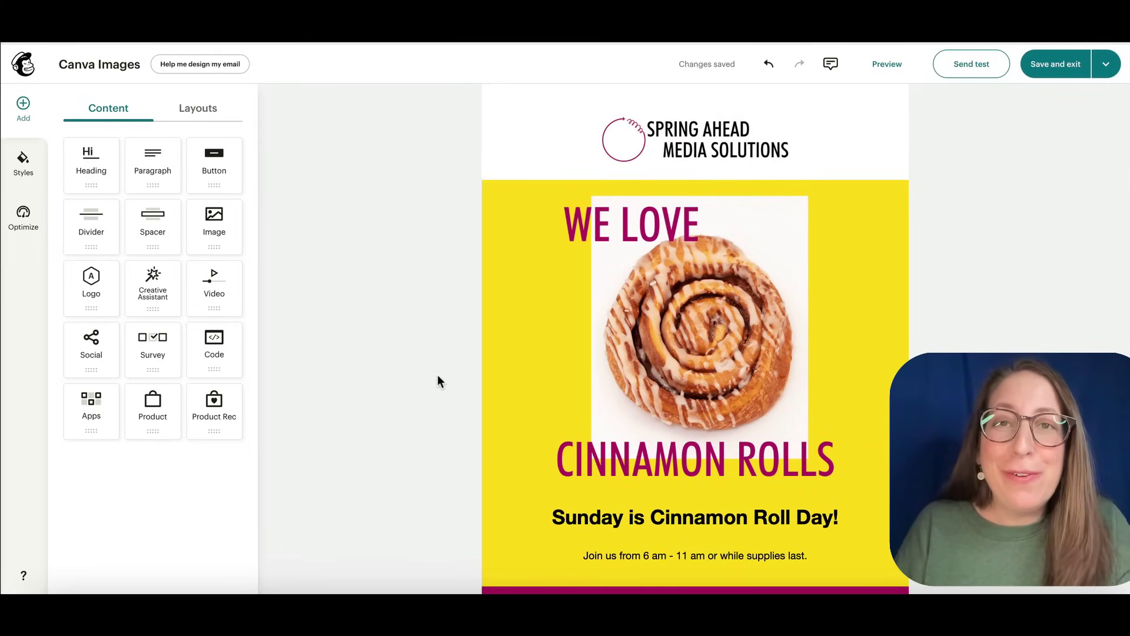
Step: Scroll through the email from the cinnamon roll header down to the coffee block and back
scroll(437, 374, "down", 4)
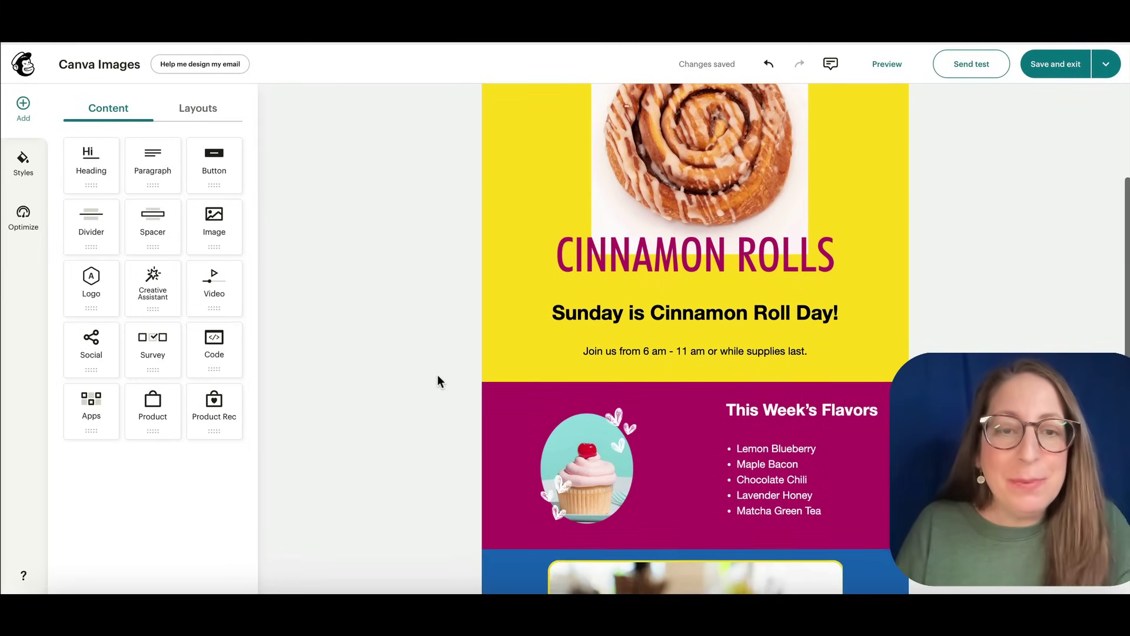
scroll(710, 304, "down", 1)
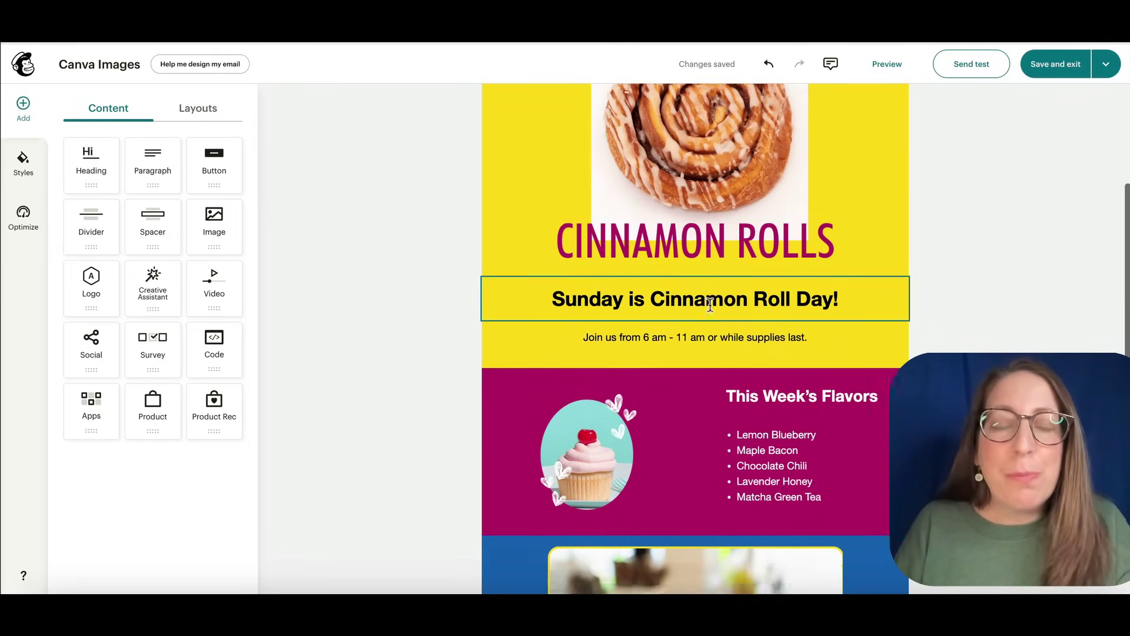
scroll(710, 304, "down", 5)
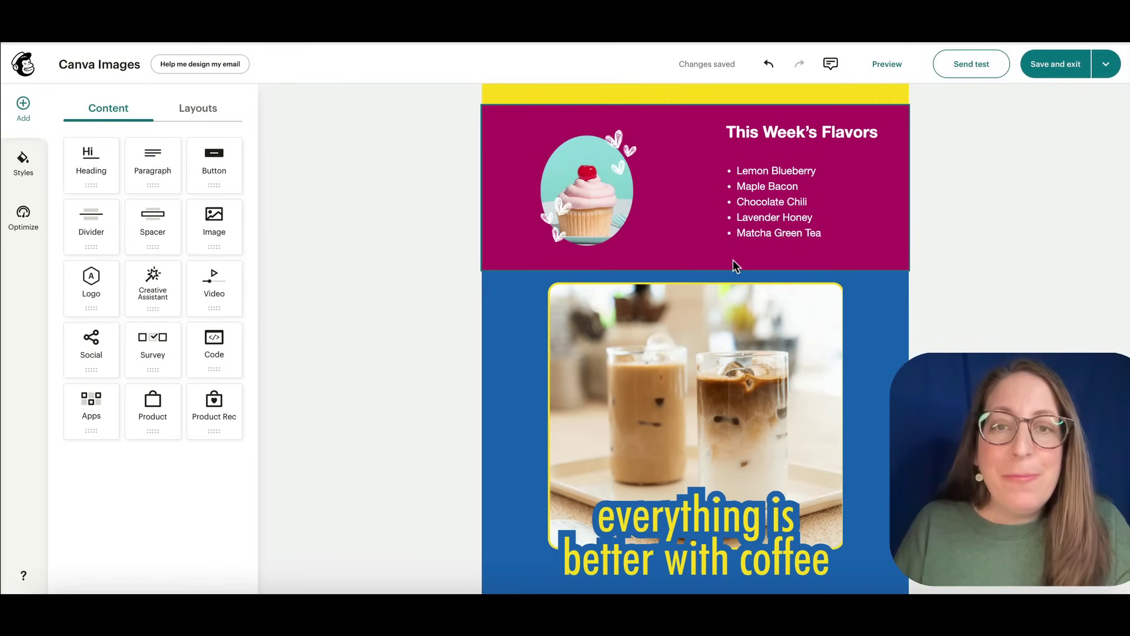
scroll(733, 260, "down", 3)
scroll(651, 242, "up", 5)
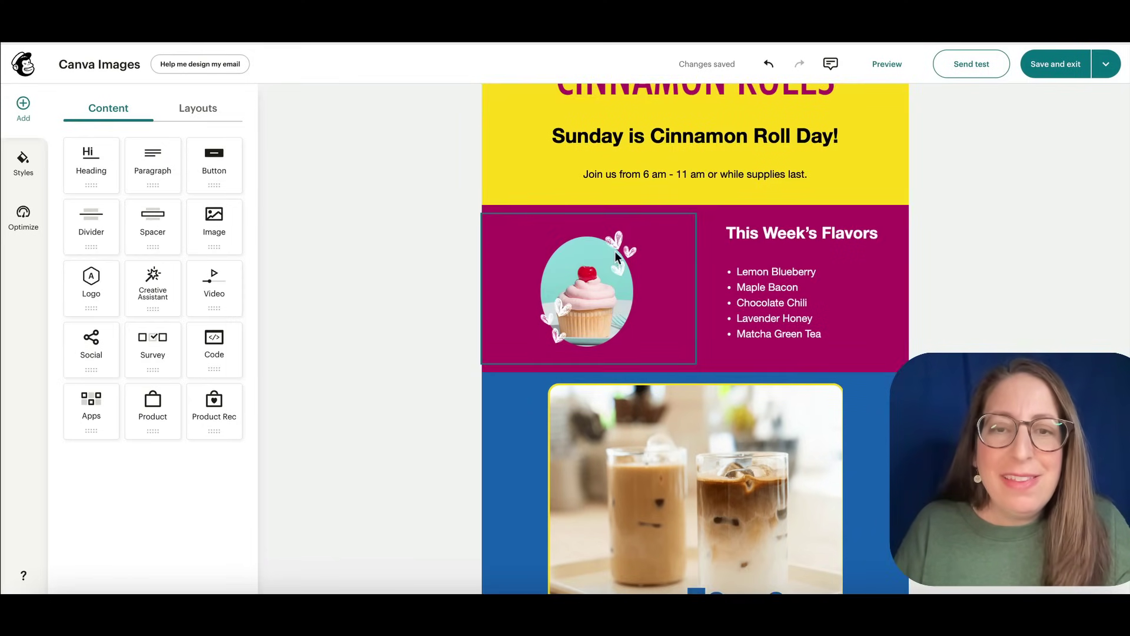
scroll(664, 255, "up", 7)
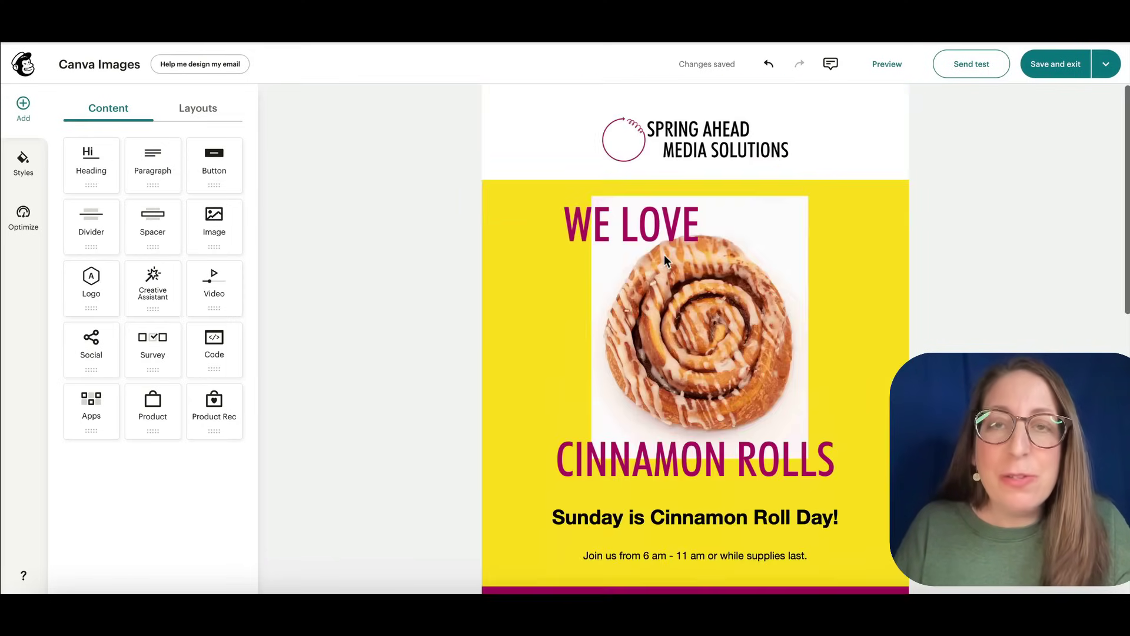
Step: Preview the email in Mobile view, check it top to bottom, then close the preview
left_click(887, 64)
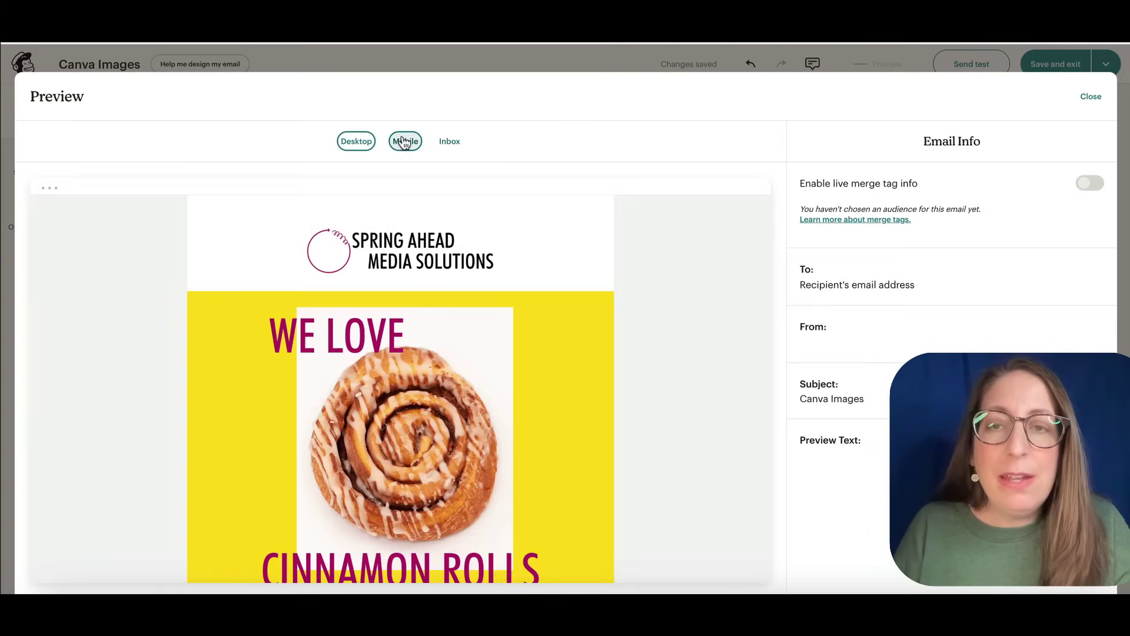
left_click(404, 141)
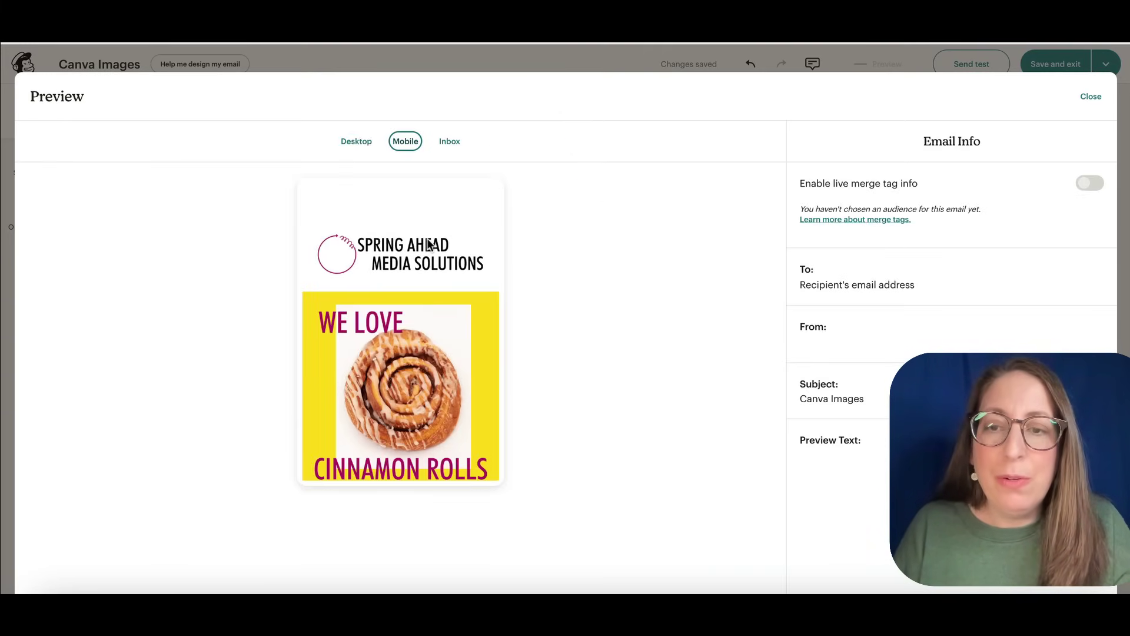
scroll(429, 244, "down", 5)
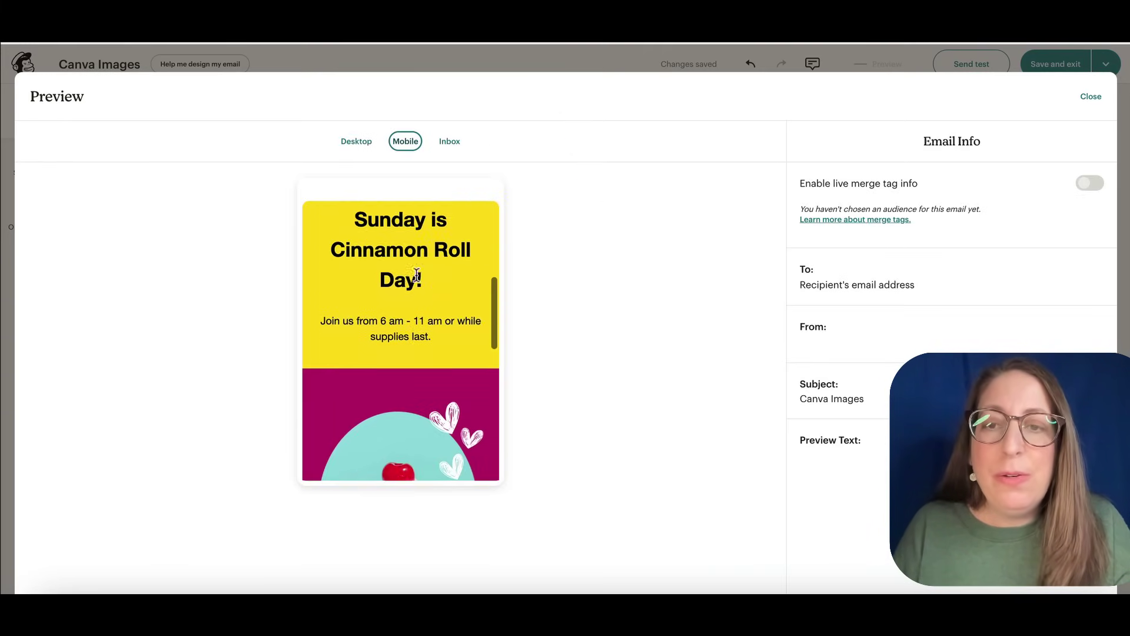
scroll(416, 275, "down", 5)
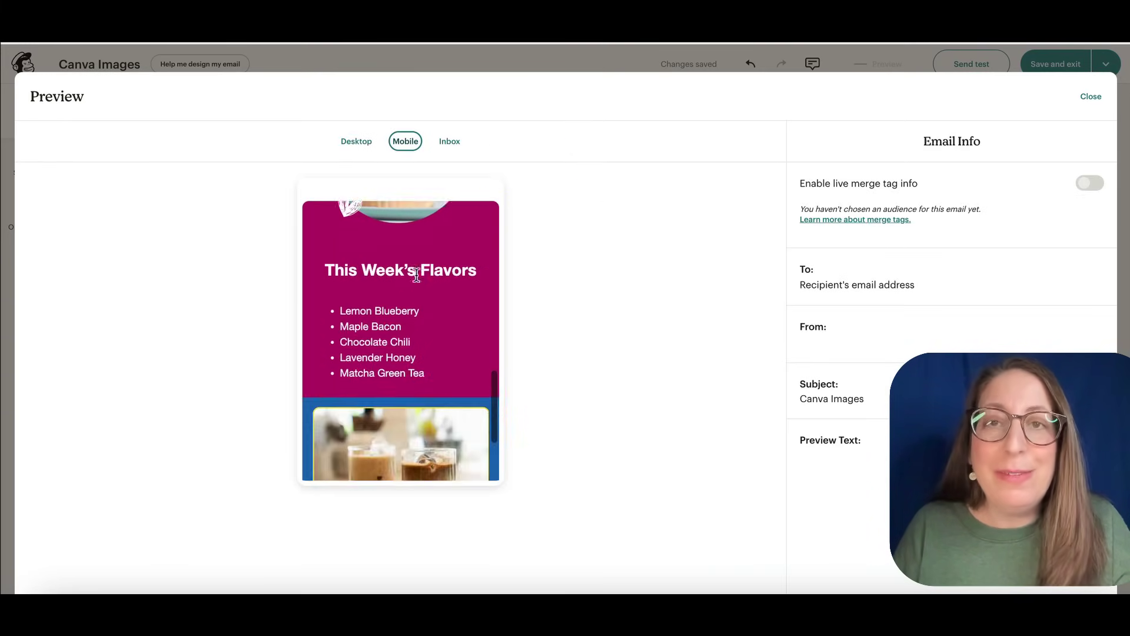
scroll(416, 274, "down", 5)
scroll(416, 274, "up", 5)
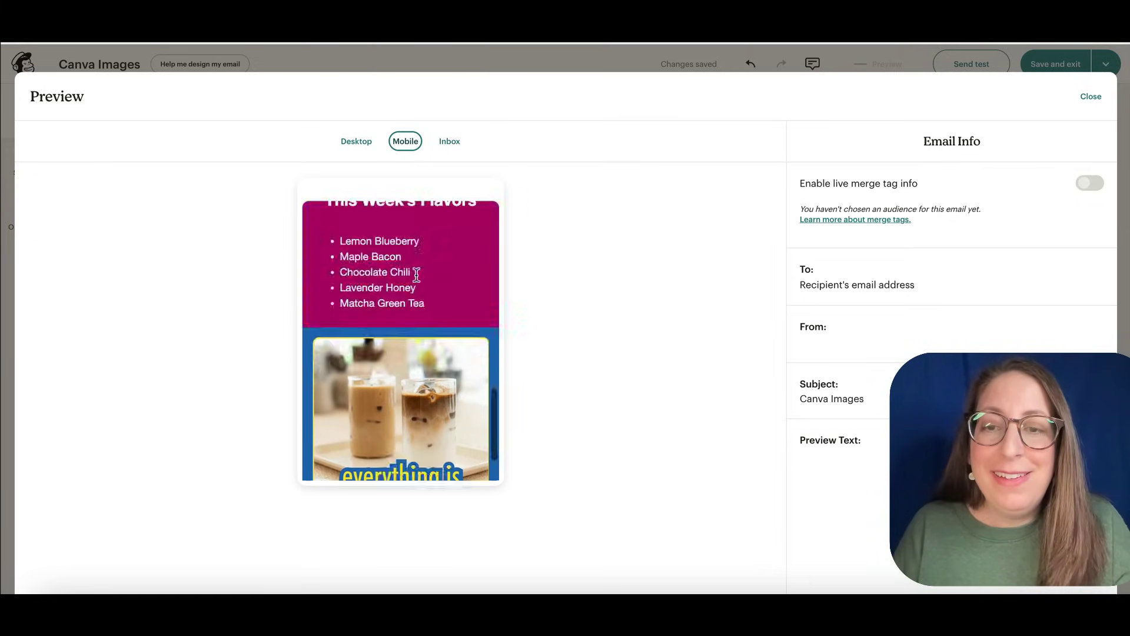
scroll(416, 274, "up", 10)
left_click(1089, 97)
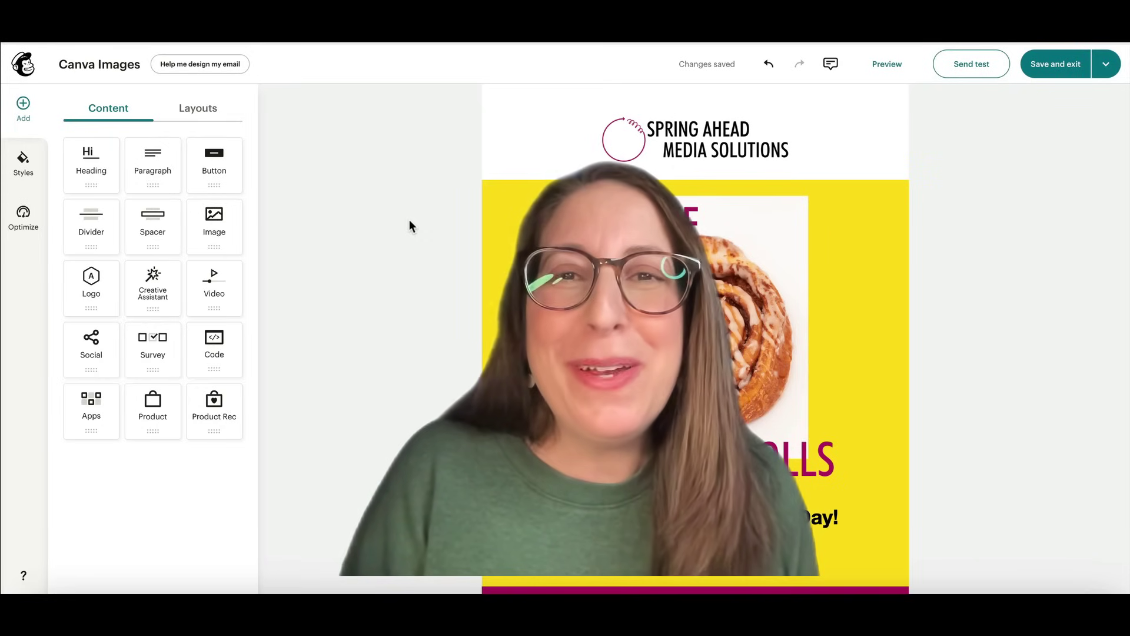